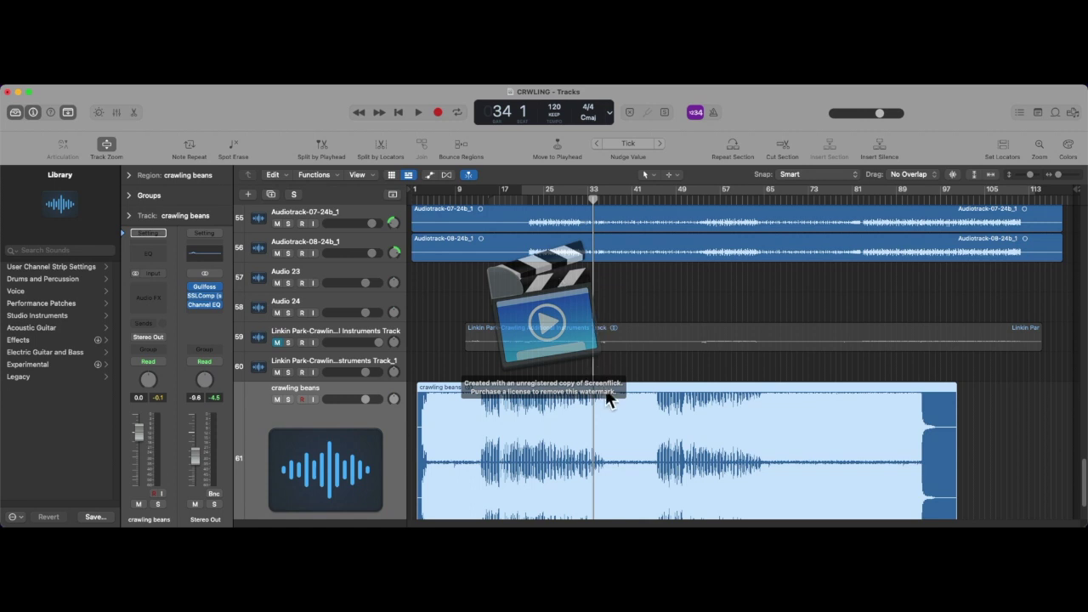
Set a cycle loop from bar 33 to about bar 43 over the crawling beans region
{"action": "scroll", "coordinate": [608, 399], "scroll_direction": "down", "scroll_amount": 3}
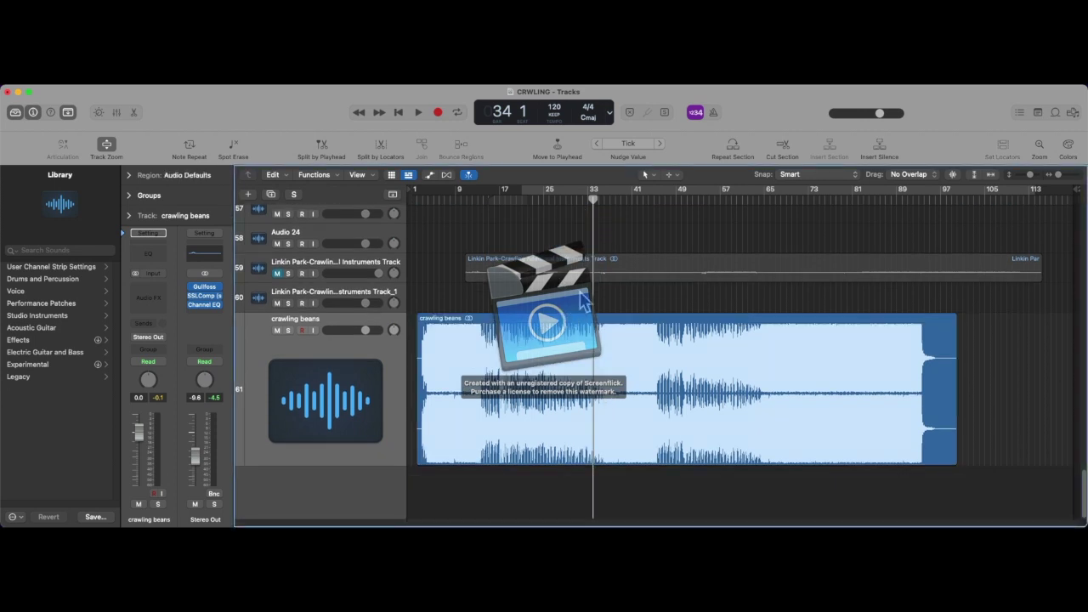
{"action": "left_click_drag", "start_coordinate": [580, 295], "coordinate": [1010, 500]}
{"action": "left_click", "coordinate": [992, 465]}
{"action": "mouse_move", "coordinate": [600, 201]}
{"action": "left_mouse_down"}
{"action": "mouse_move", "coordinate": [586, 198]}
{"action": "mouse_move", "coordinate": [593, 208]}
{"action": "left_mouse_up"}
{"action": "left_click_drag", "start_coordinate": [593, 189], "coordinate": [656, 219]}
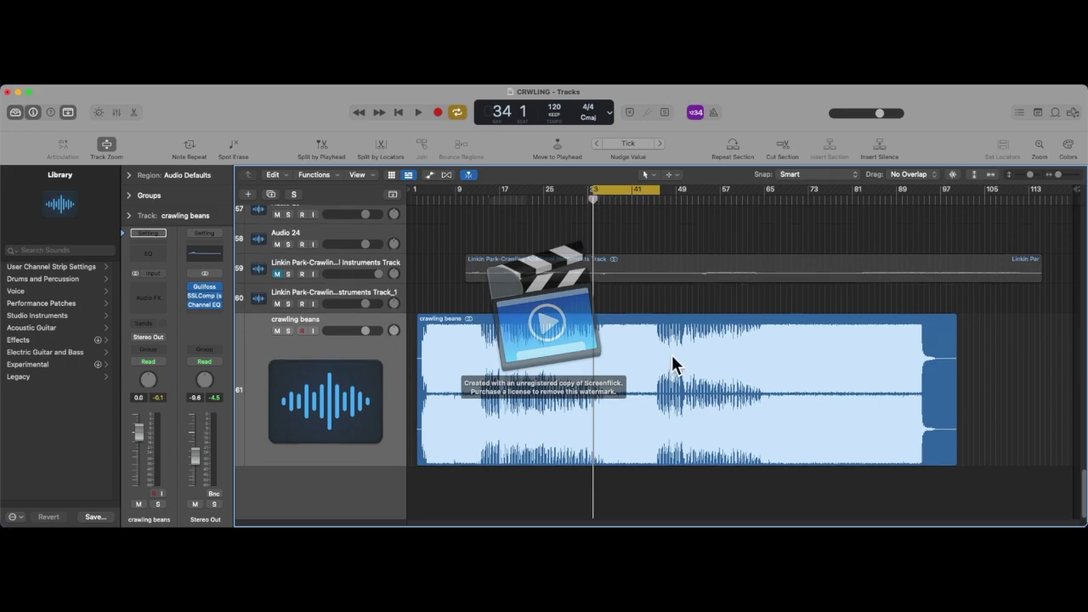
{"action": "scroll", "coordinate": [671, 355], "scroll_direction": "up", "scroll_amount": 15}
{"action": "scroll", "coordinate": [681, 348], "scroll_direction": "down", "scroll_amount": 15}
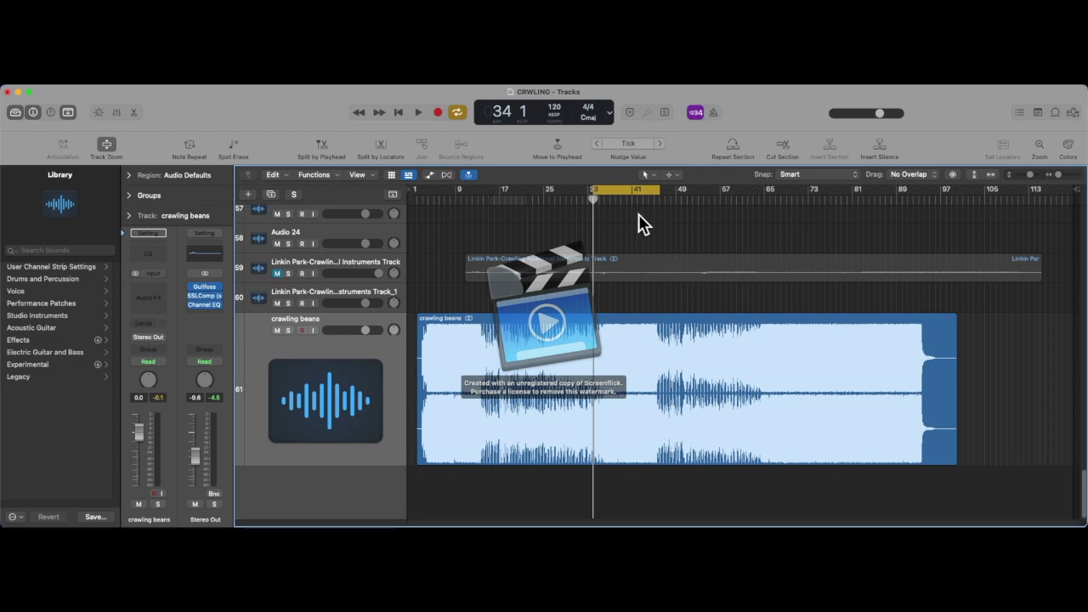
Play crawling beans soloed, turn Cycle off, then stop and unsolo the track
{"action": "left_click", "coordinate": [289, 329]}
{"action": "key", "text": "space"}
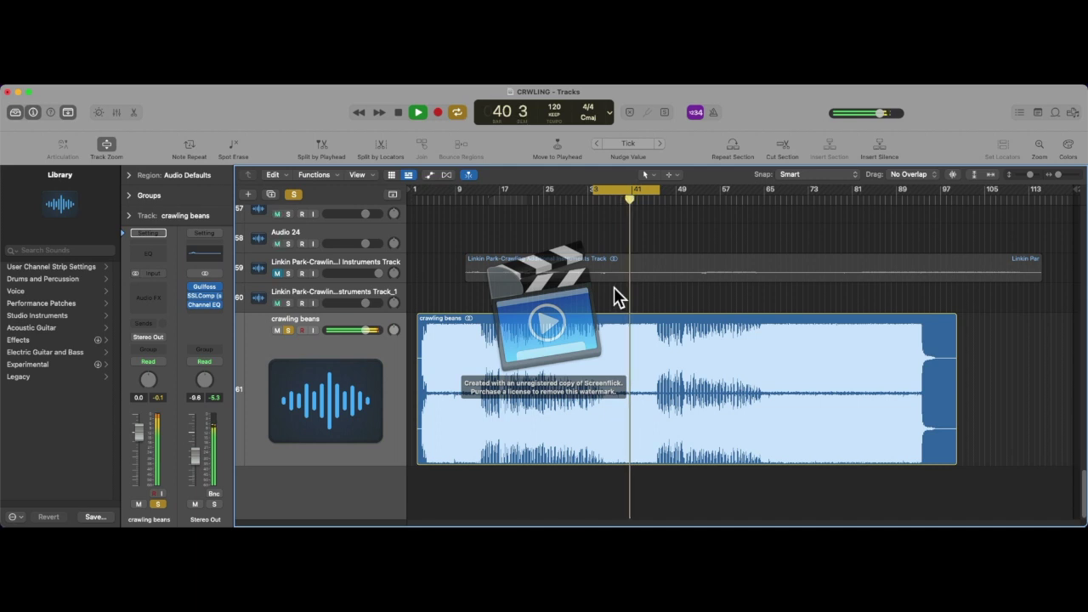
{"action": "left_click", "coordinate": [632, 190]}
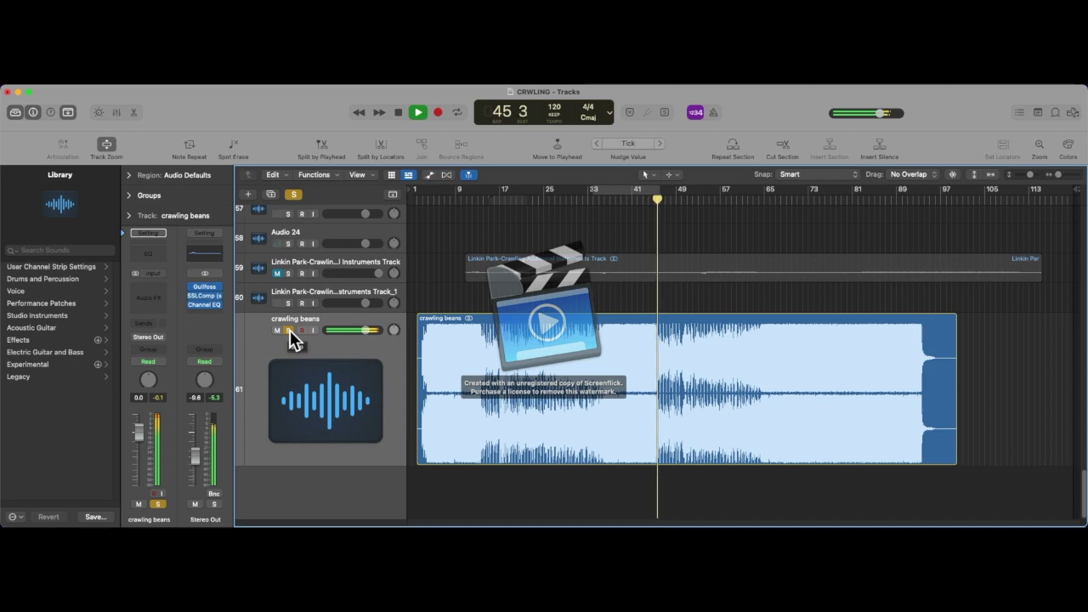
{"action": "key", "text": "space"}
{"action": "left_click", "coordinate": [289, 330]}
Mute the crawling beans track and lower the Stereo Out fader to -11.0
{"action": "scroll", "coordinate": [489, 413], "scroll_direction": "up", "scroll_amount": 1}
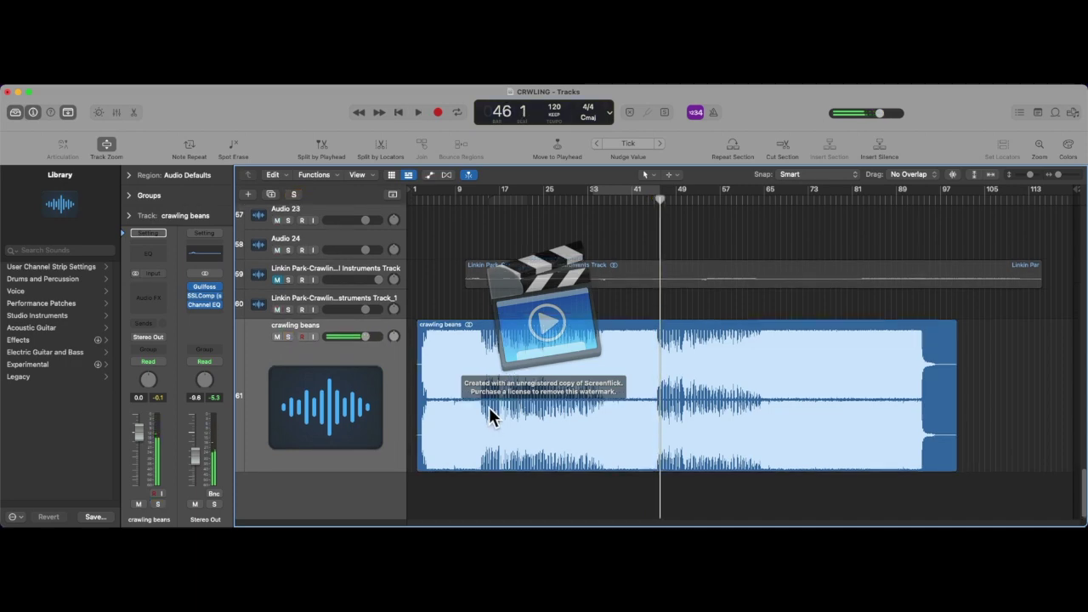
{"action": "left_click", "coordinate": [277, 337]}
{"action": "scroll", "coordinate": [357, 374], "scroll_direction": "up", "scroll_amount": 5}
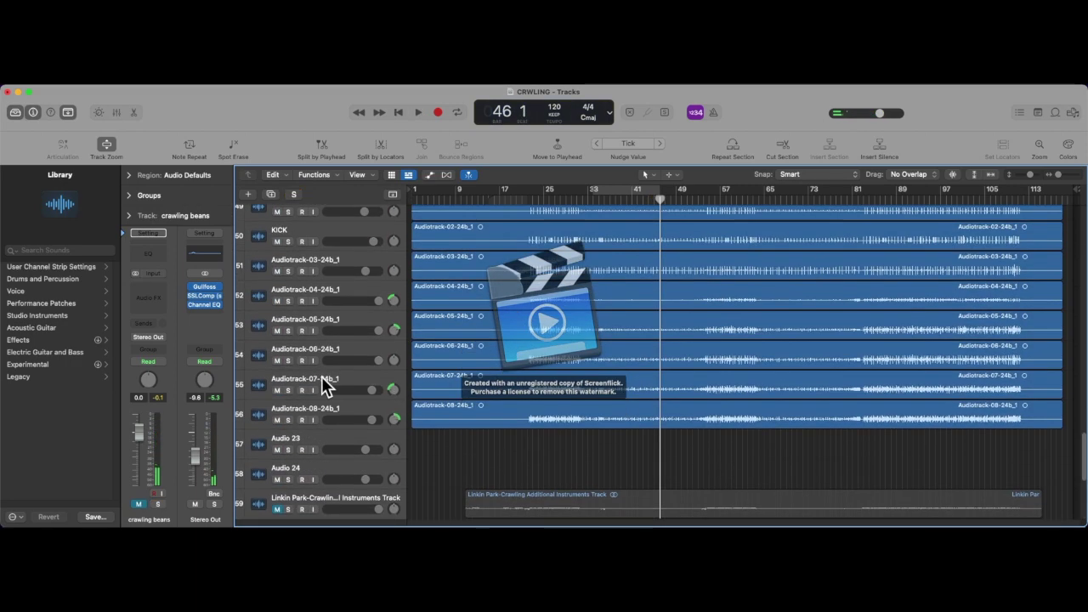
{"action": "left_click_drag", "start_coordinate": [205, 438], "coordinate": [205, 441]}
Set a cycle loop spanning bars 53 to 62 around bar 57
{"action": "scroll", "coordinate": [646, 366], "scroll_direction": "up", "scroll_amount": 20}
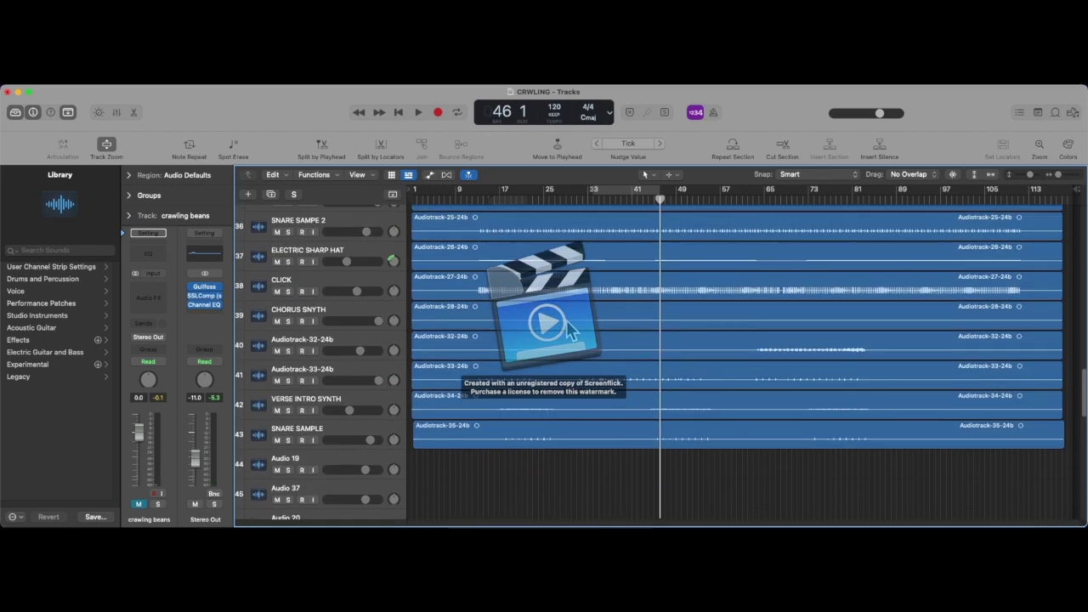
{"action": "scroll", "coordinate": [483, 355], "scroll_direction": "down", "scroll_amount": 2}
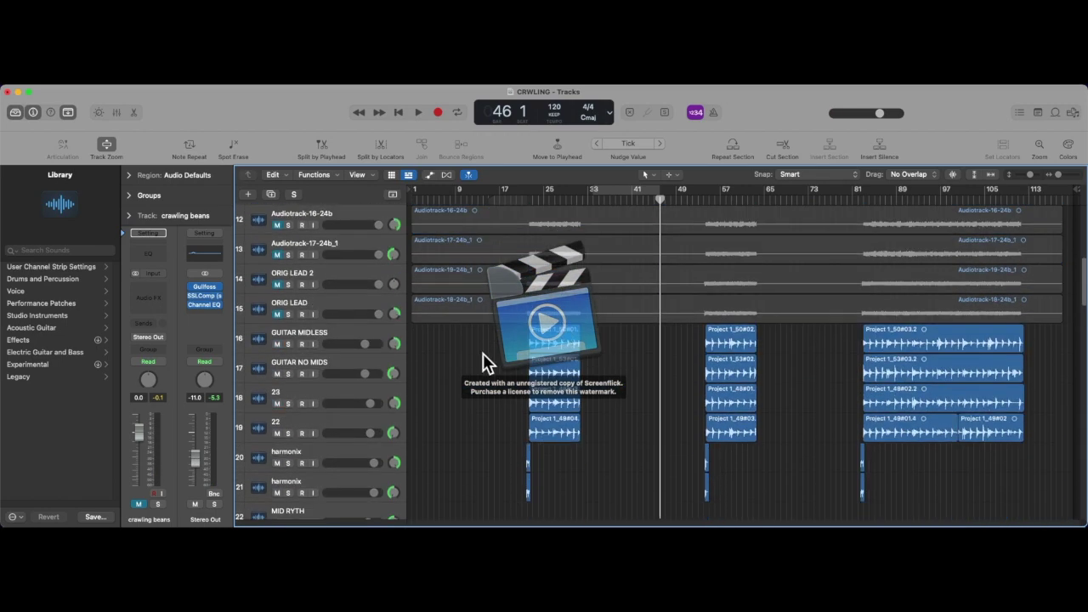
{"action": "left_click_drag", "start_coordinate": [493, 332], "coordinate": [590, 434]}
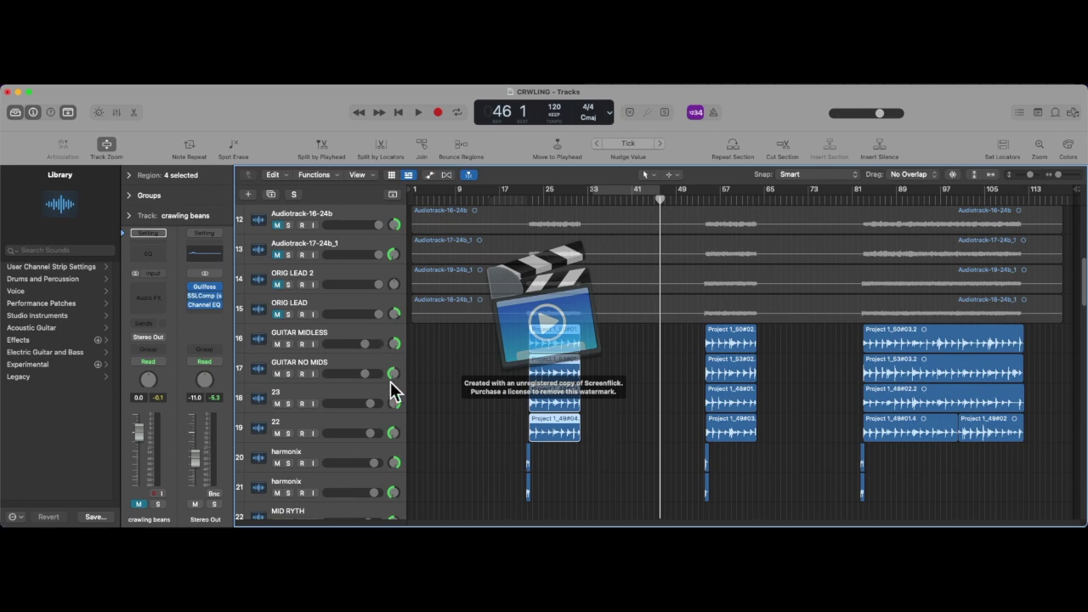
{"action": "scroll", "coordinate": [416, 417], "scroll_direction": "down", "scroll_amount": 4}
{"action": "left_click_drag", "start_coordinate": [484, 422], "coordinate": [585, 499]}
{"action": "left_click", "coordinate": [776, 257]}
{"action": "left_click_drag", "start_coordinate": [698, 189], "coordinate": [760, 223]}
Select GUITAR MIDLESS and briefly view its Channel EQ
{"action": "left_click", "coordinate": [358, 217]}
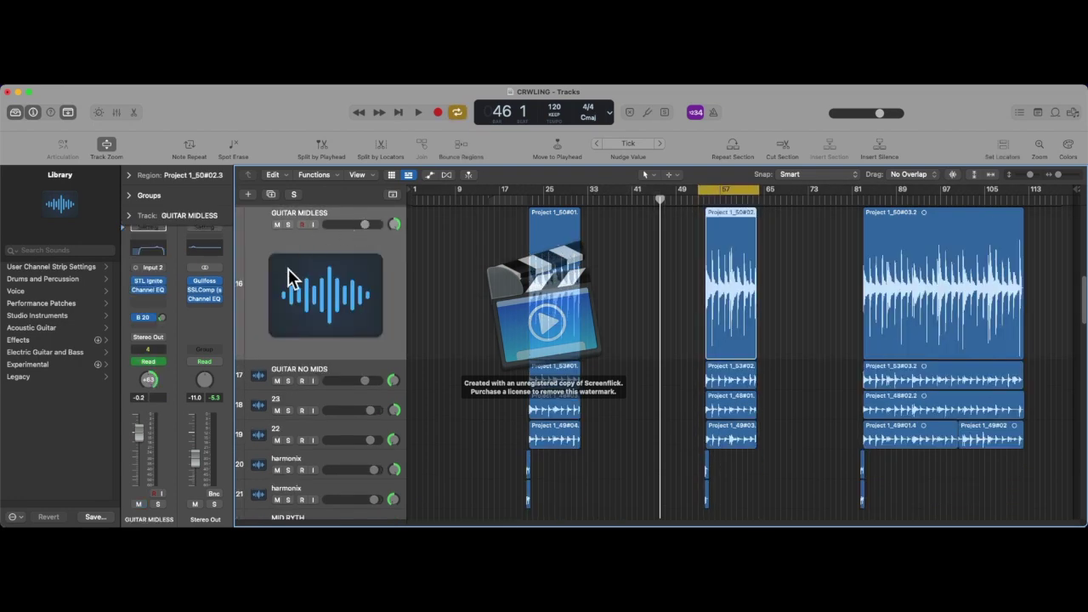
{"action": "left_click", "coordinate": [156, 249]}
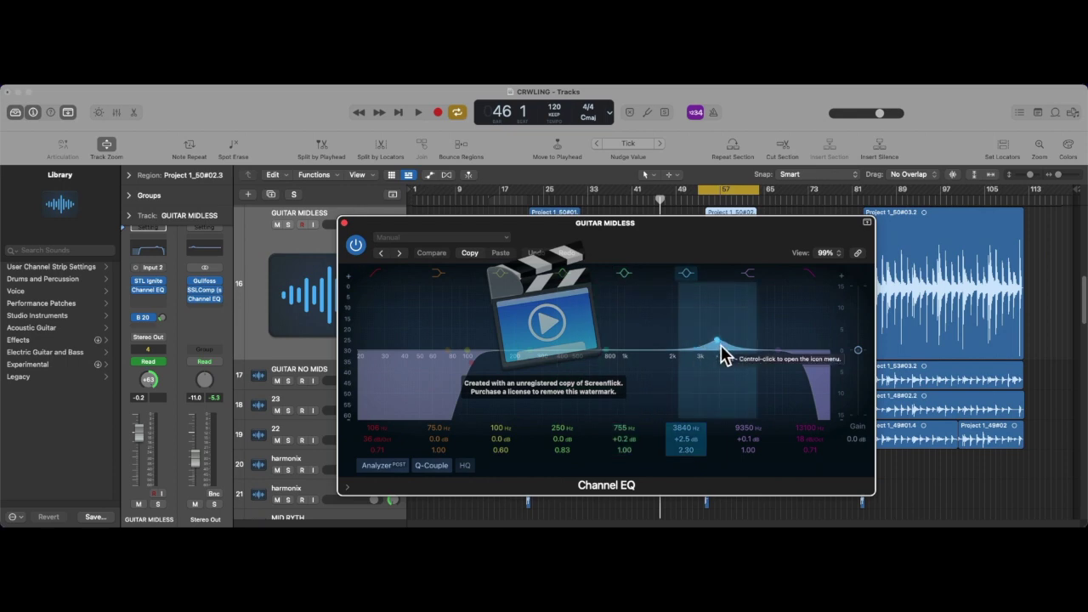
{"action": "left_click", "coordinate": [343, 223]}
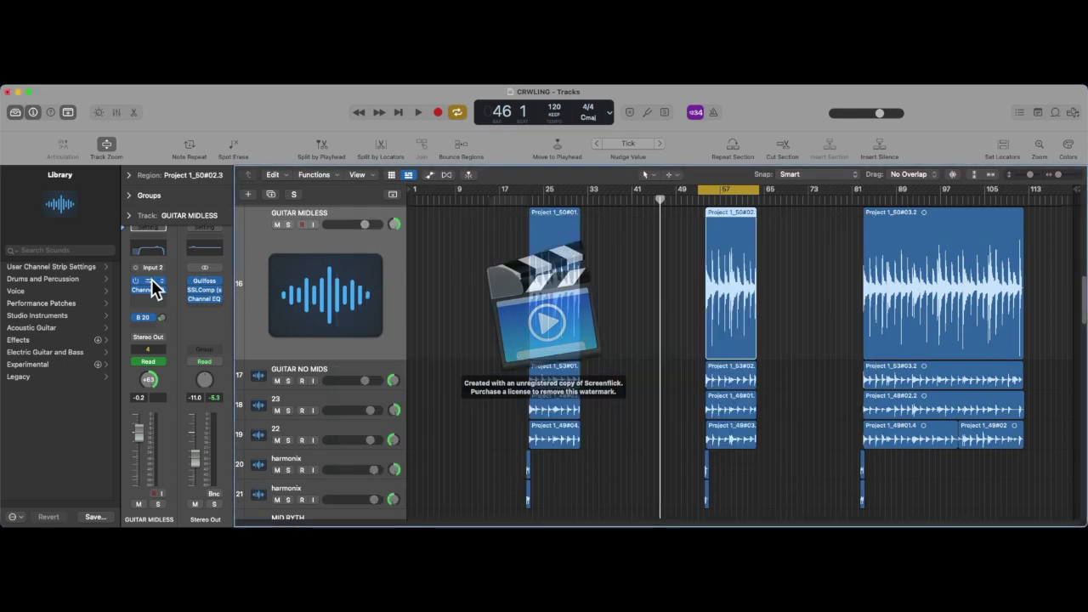
Review GUITAR MIDLESS's STL AmpHub amp head and cabinet, then start the cycle at bar 57
{"action": "left_click", "coordinate": [151, 282]}
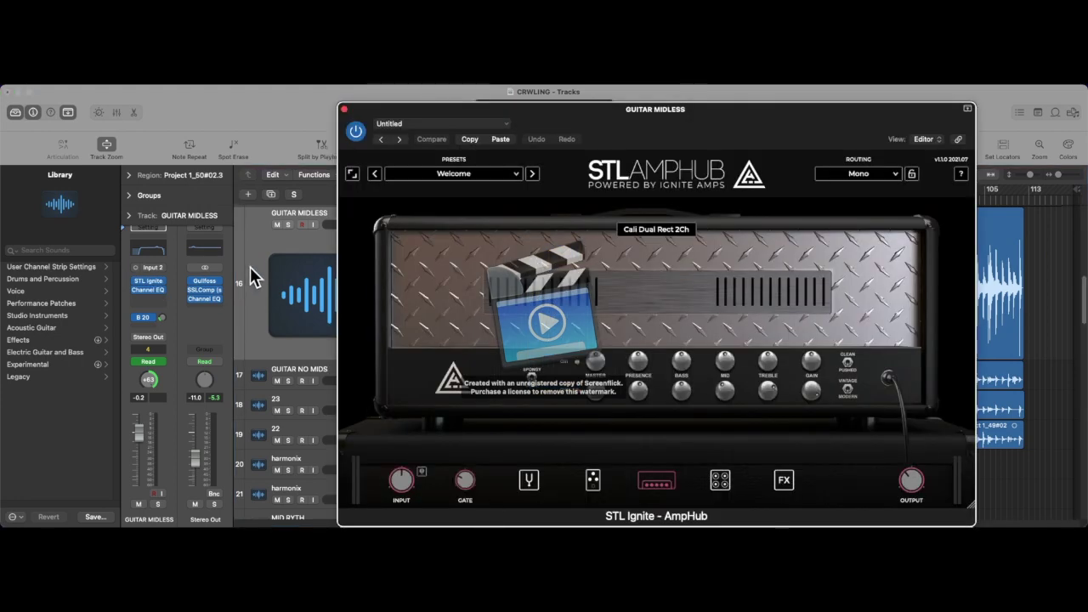
{"action": "left_click_drag", "start_coordinate": [382, 115], "coordinate": [478, 98]}
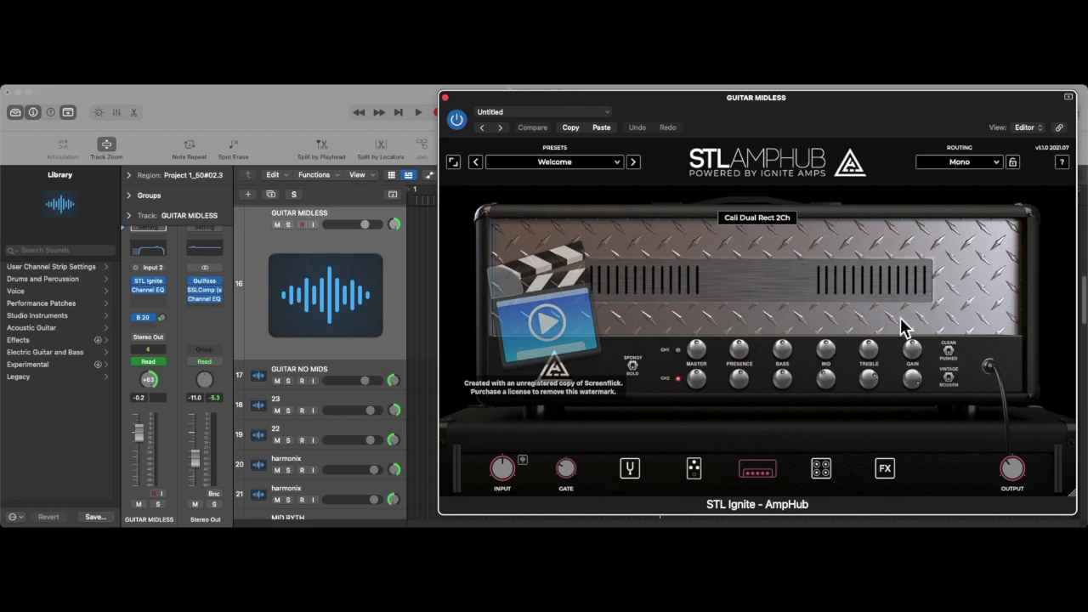
{"action": "left_click", "coordinate": [821, 469]}
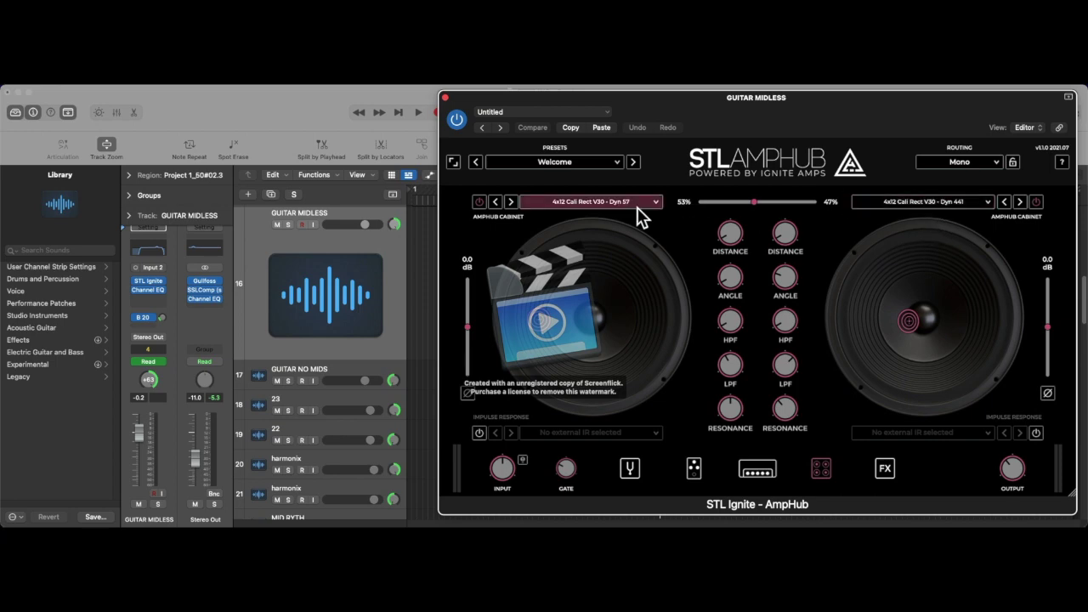
{"action": "left_click", "coordinate": [444, 99]}
{"action": "left_click_drag", "start_coordinate": [699, 192], "coordinate": [712, 192]}
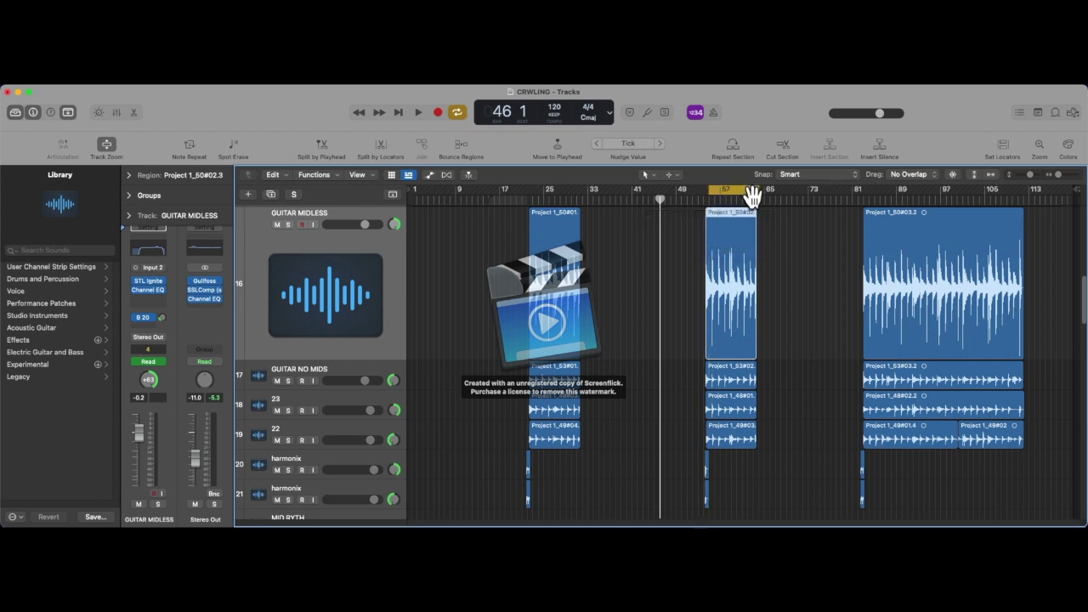
Play GUITAR MIDLESS and GUITAR NO MIDS soloed together, checking the Bus 20 send
{"action": "left_click", "coordinate": [288, 225]}
{"action": "left_click", "coordinate": [288, 381]}
{"action": "key", "text": "space"}
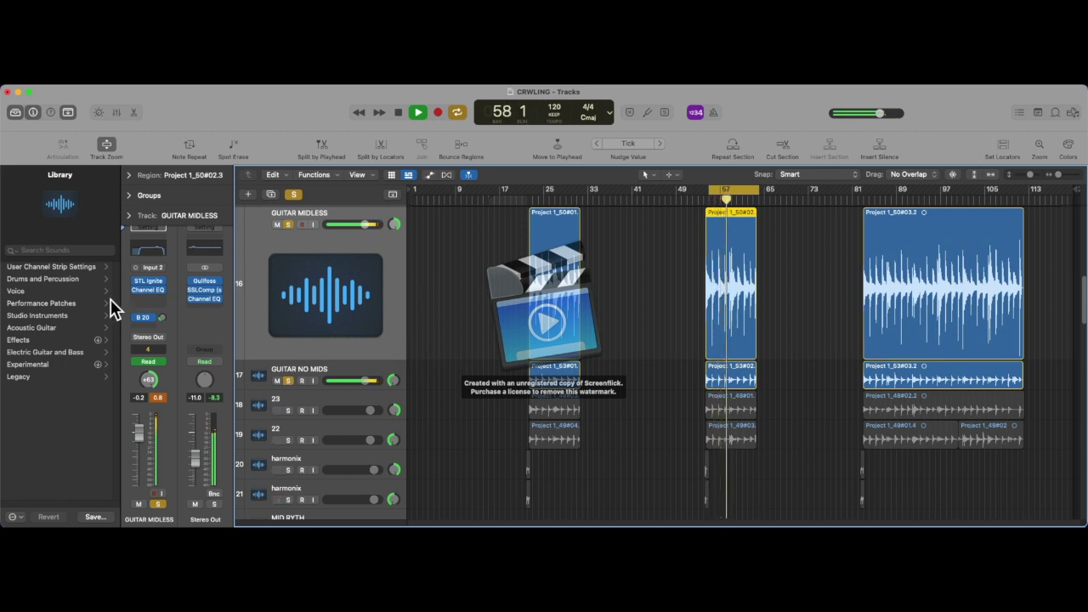
{"action": "left_click", "coordinate": [143, 317]}
{"action": "left_click", "coordinate": [395, 334]}
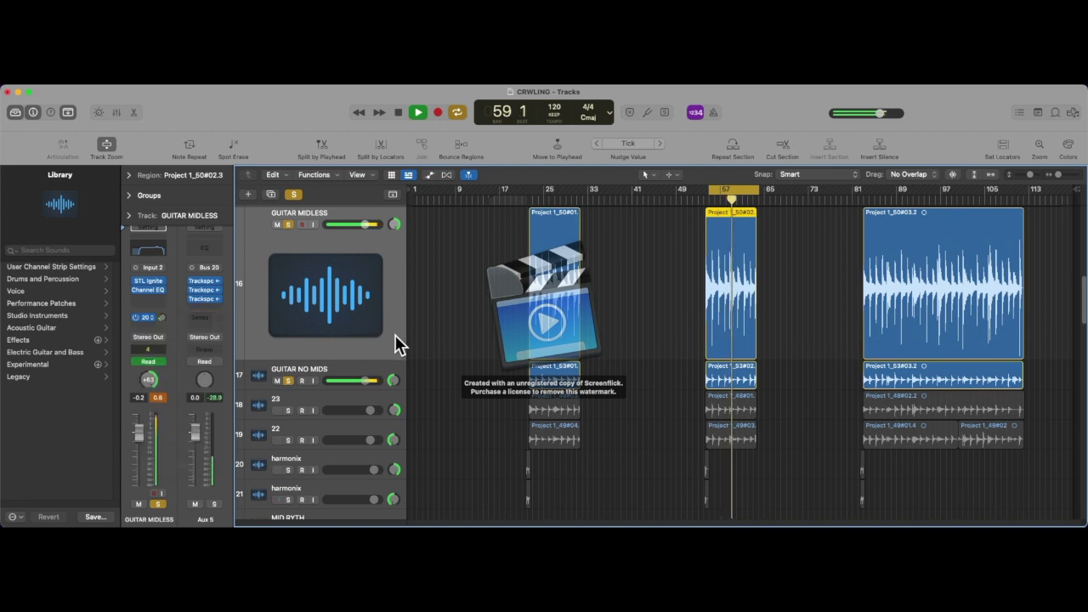
{"action": "key", "text": "space"}
Move the solo to tracks 23 and 22 and view track 23's Channel EQ
{"action": "left_click", "coordinate": [300, 398]}
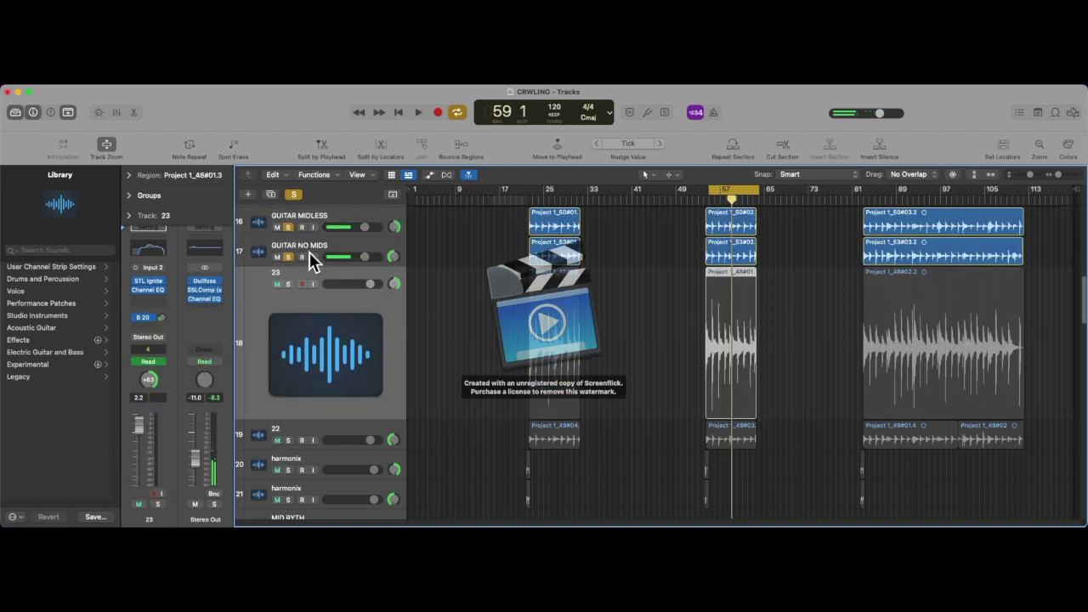
{"action": "left_click_drag", "start_coordinate": [290, 291], "coordinate": [299, 445]}
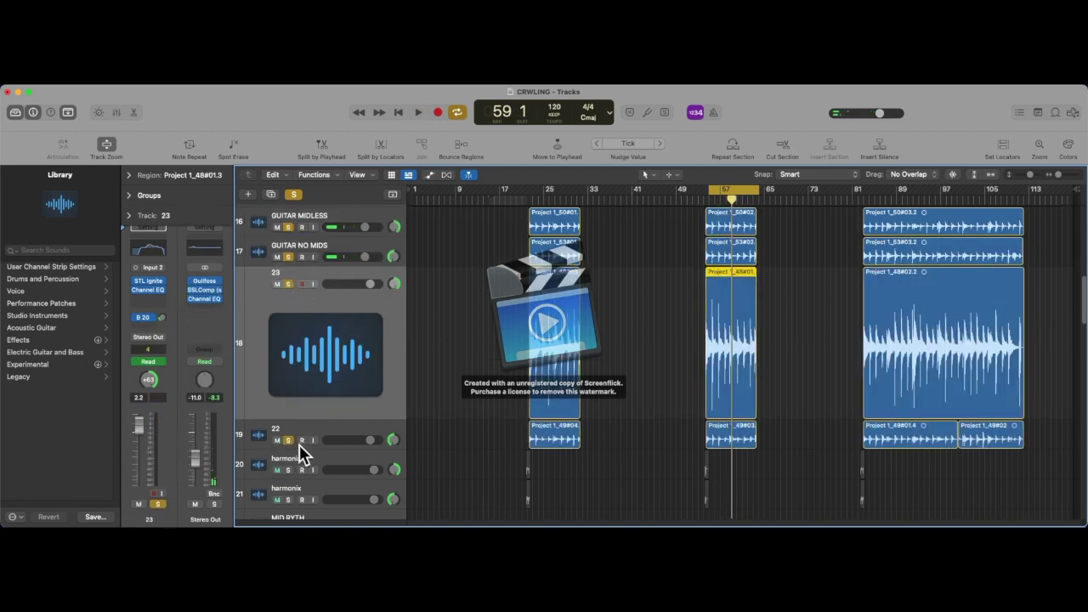
{"action": "left_click", "coordinate": [288, 257]}
{"action": "left_click", "coordinate": [288, 227]}
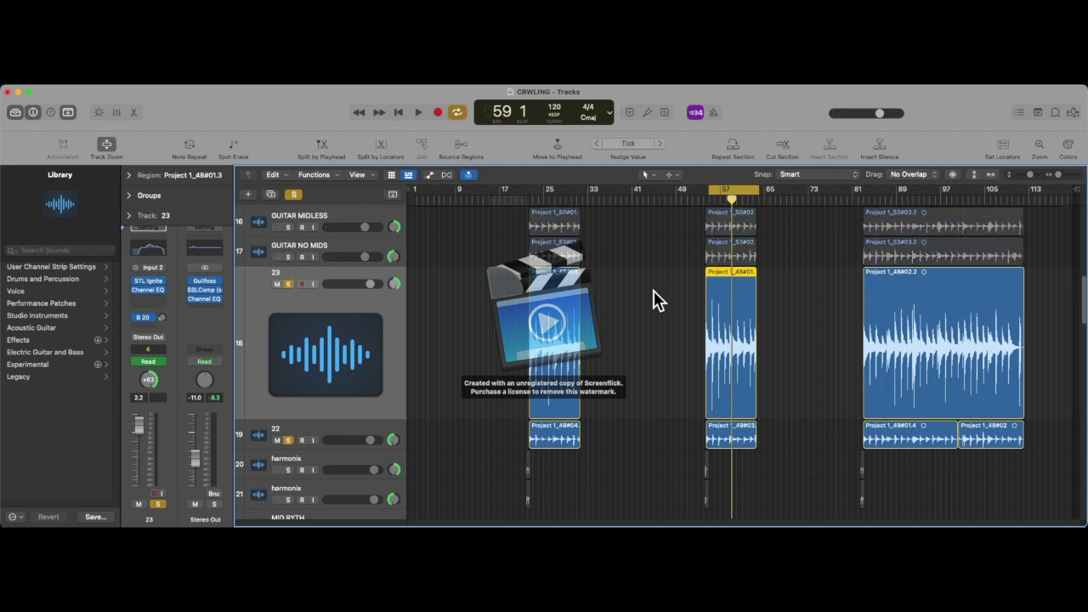
{"action": "left_click_drag", "start_coordinate": [653, 291], "coordinate": [772, 432]}
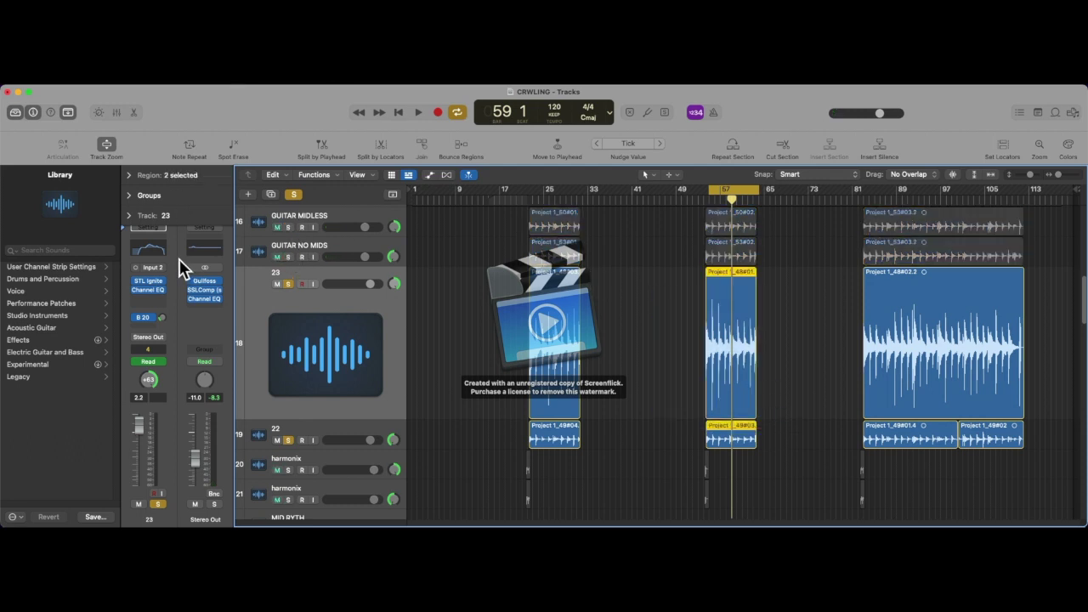
{"action": "left_click", "coordinate": [323, 312]}
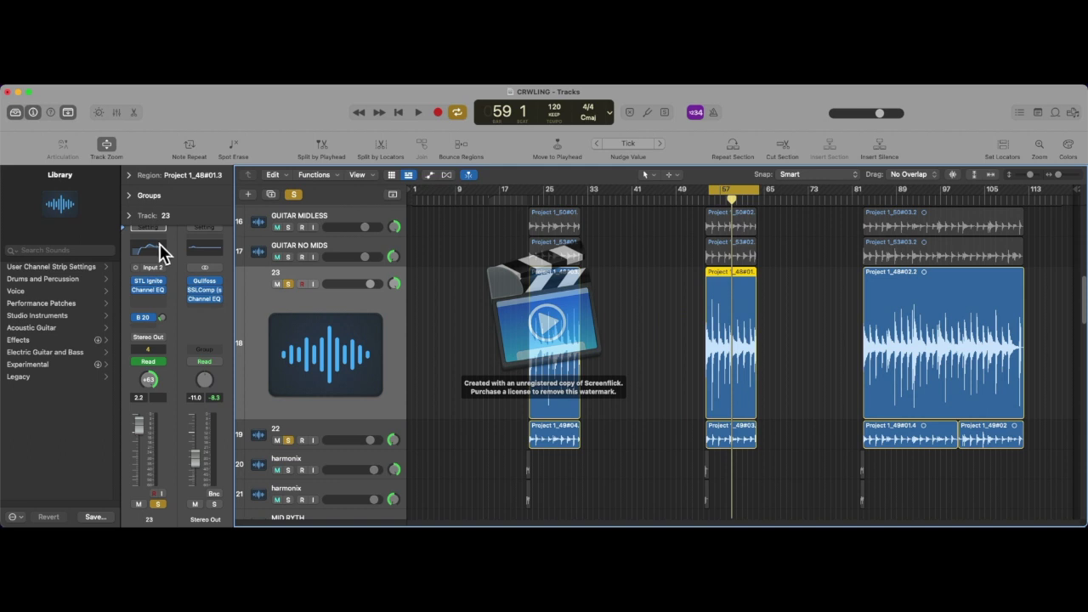
{"action": "left_click", "coordinate": [158, 244]}
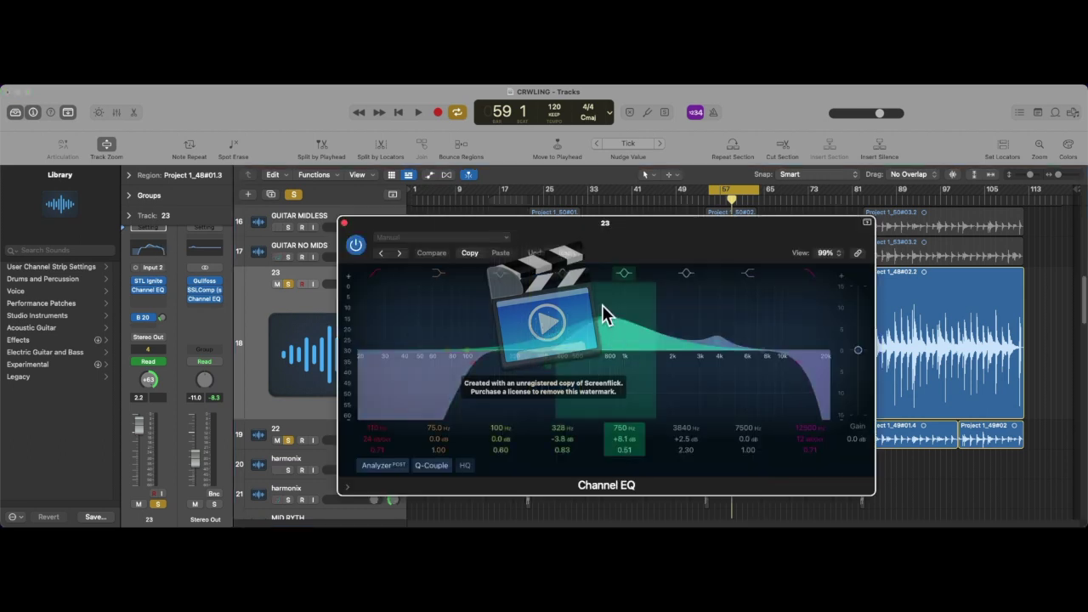
Select the bar-57 regions on tracks 23 and 22, play the loop, and open track 22's amp
{"action": "left_click", "coordinate": [344, 224]}
{"action": "left_click", "coordinate": [362, 423]}
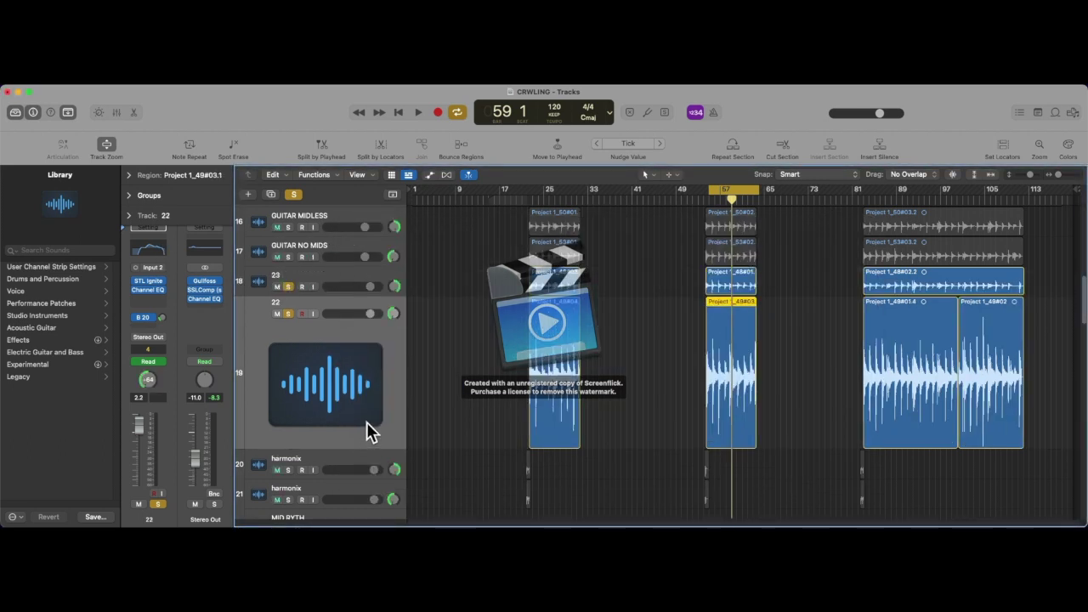
{"action": "left_click_drag", "start_coordinate": [490, 351], "coordinate": [775, 324]}
{"action": "left_click", "coordinate": [775, 323]}
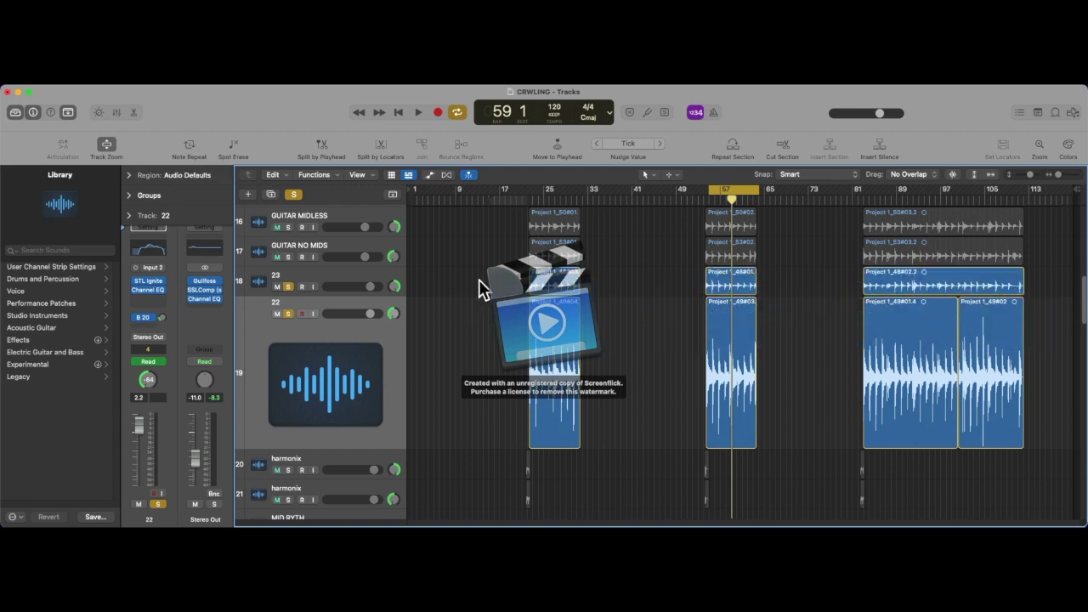
{"action": "left_click_drag", "start_coordinate": [478, 280], "coordinate": [1051, 357]}
{"action": "key", "text": "space"}
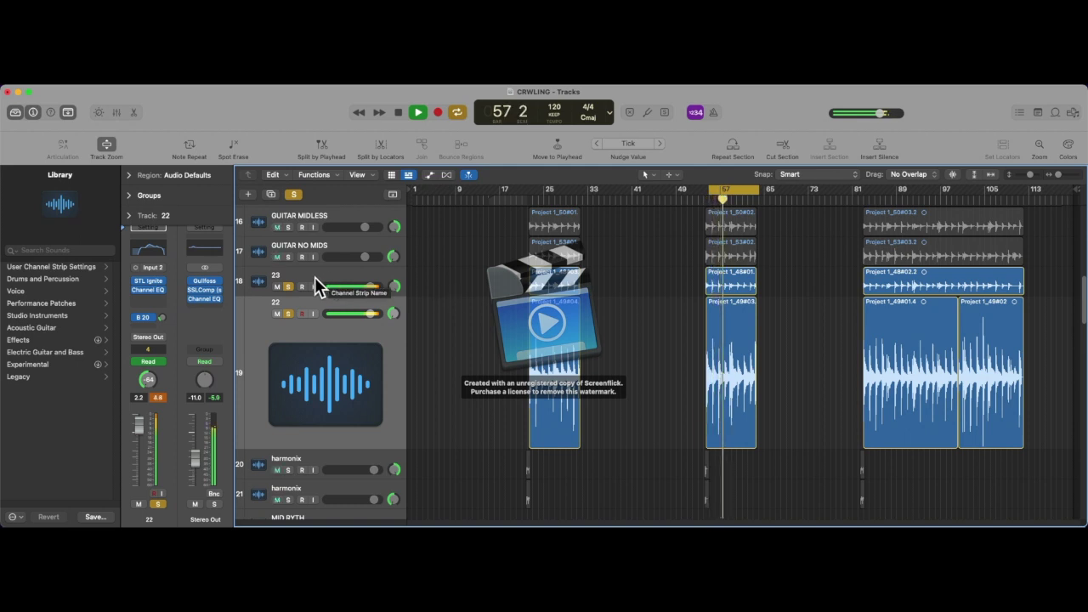
{"action": "left_click", "coordinate": [148, 282]}
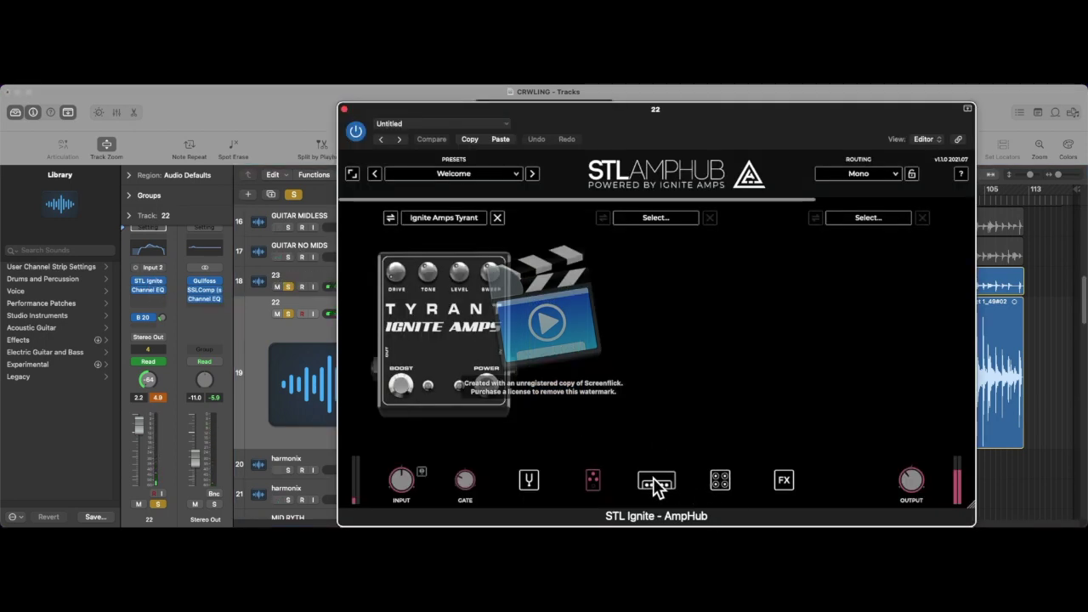
Review track 22's amp head, then its 4x12 V30 cabs with Dyn 441/Dyn 57 blended 39/61
{"action": "left_click_drag", "start_coordinate": [732, 115], "coordinate": [853, 98]}
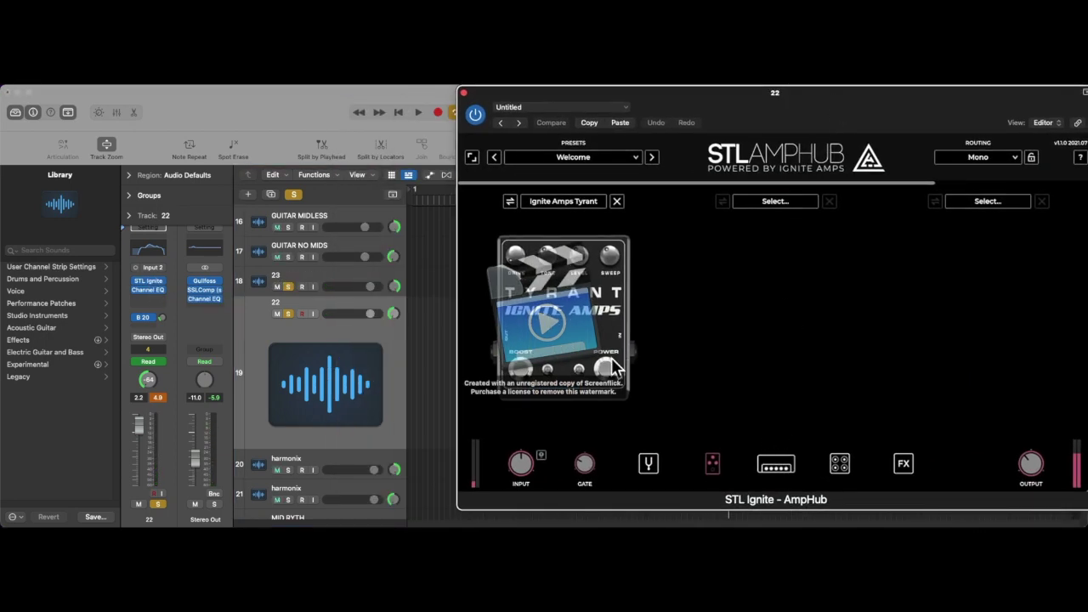
{"action": "left_click", "coordinate": [778, 466]}
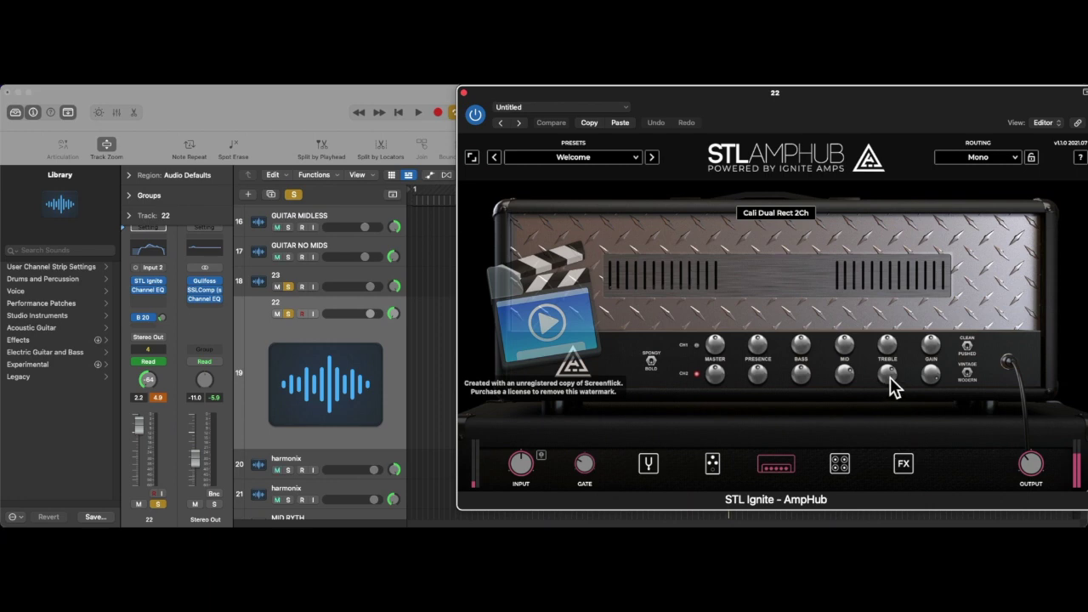
{"action": "left_click_drag", "start_coordinate": [884, 91], "coordinate": [911, 91]}
{"action": "left_click_drag", "start_coordinate": [639, 97], "coordinate": [637, 97]}
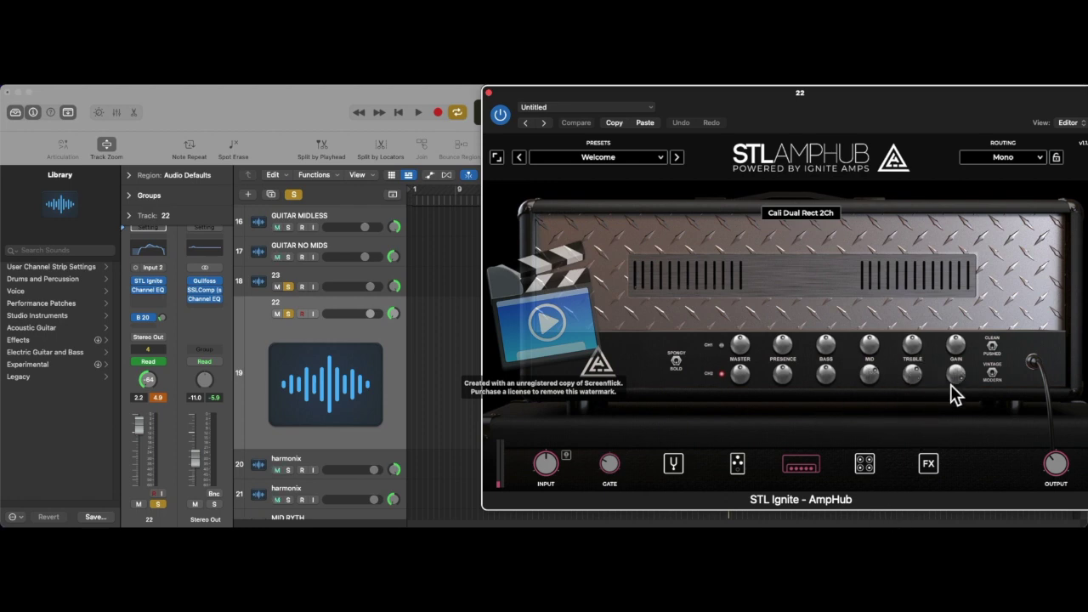
{"action": "left_click", "coordinate": [860, 466]}
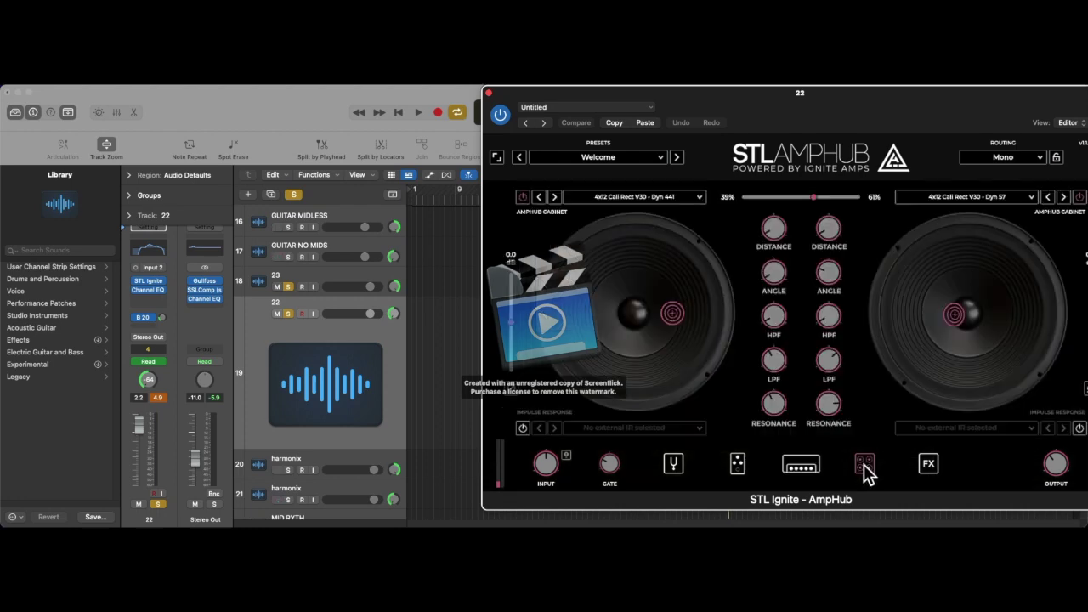
{"action": "left_click_drag", "start_coordinate": [790, 103], "coordinate": [780, 103]}
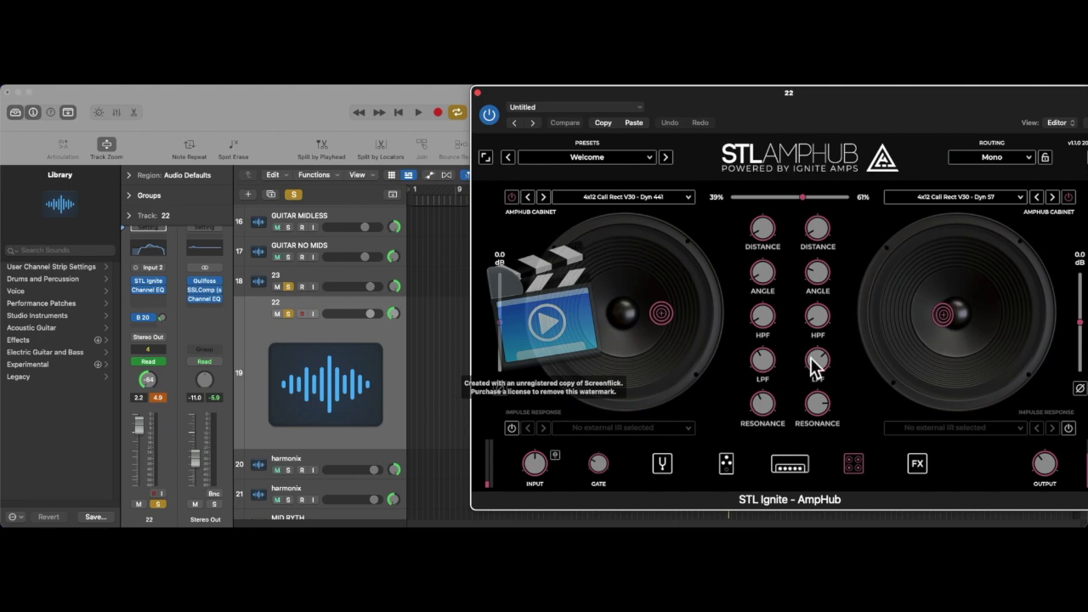
Close AmpHub and play the soloed GUITAR MIDLESS, GUITAR NO MIDS, 23 and 22 around bars 55–58
{"action": "left_click", "coordinate": [479, 93]}
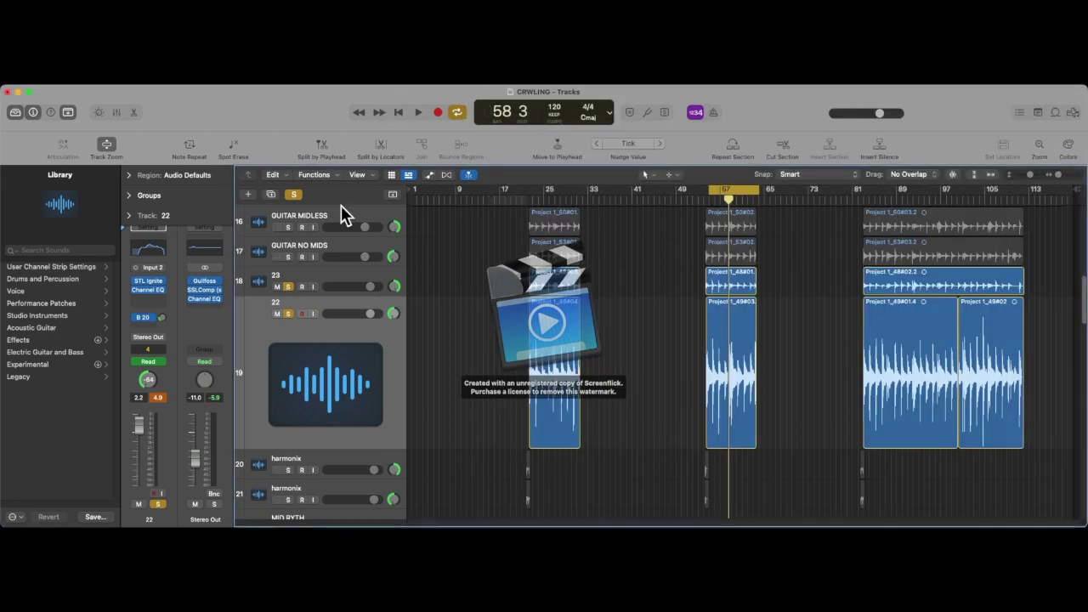
{"action": "left_click", "coordinate": [276, 248]}
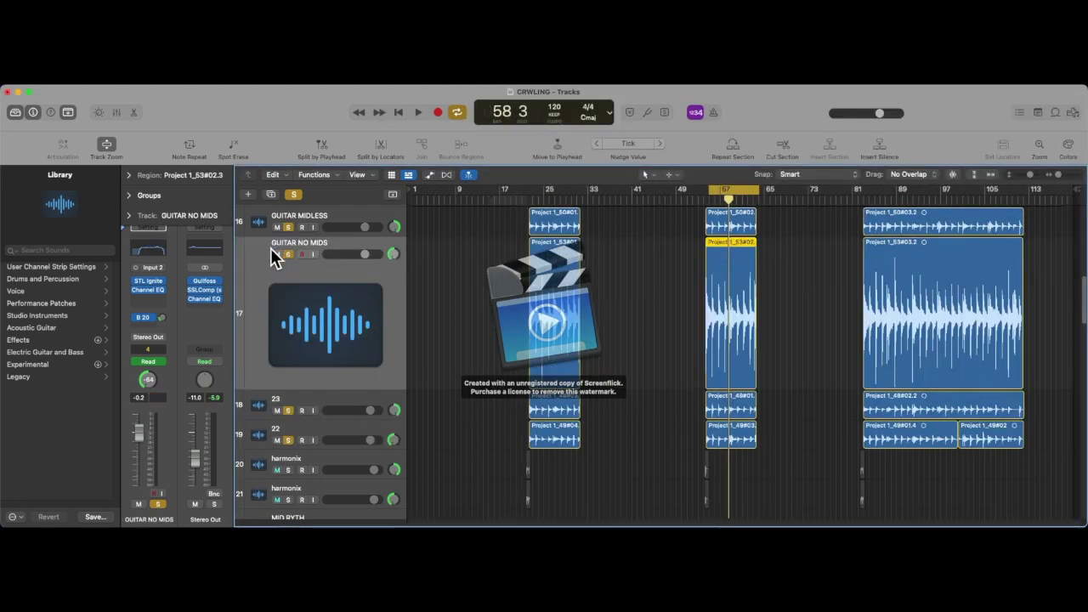
{"action": "left_click", "coordinate": [272, 219]}
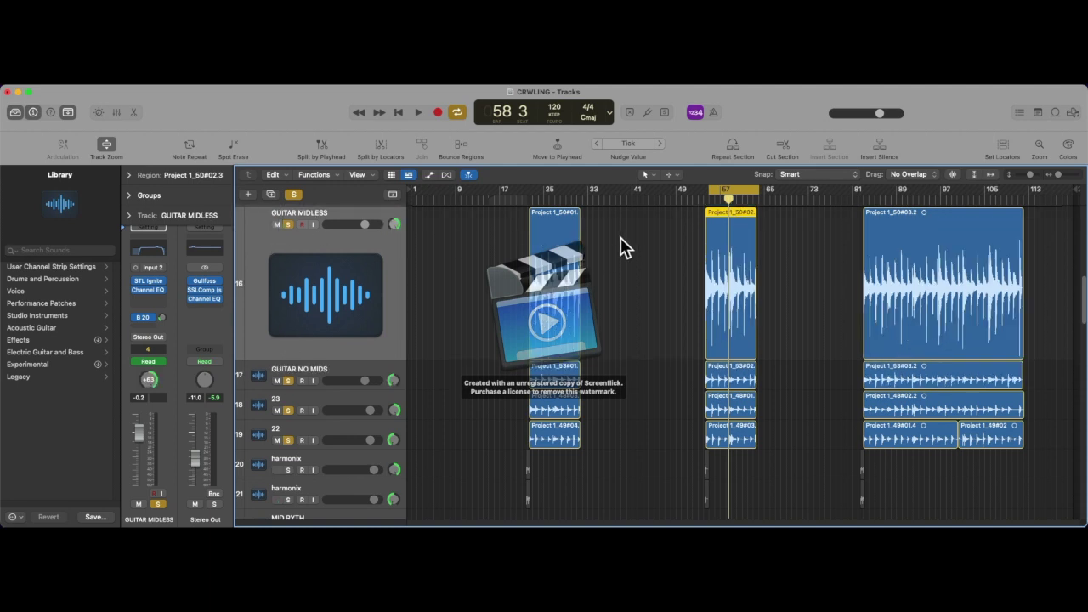
{"action": "key", "text": "space"}
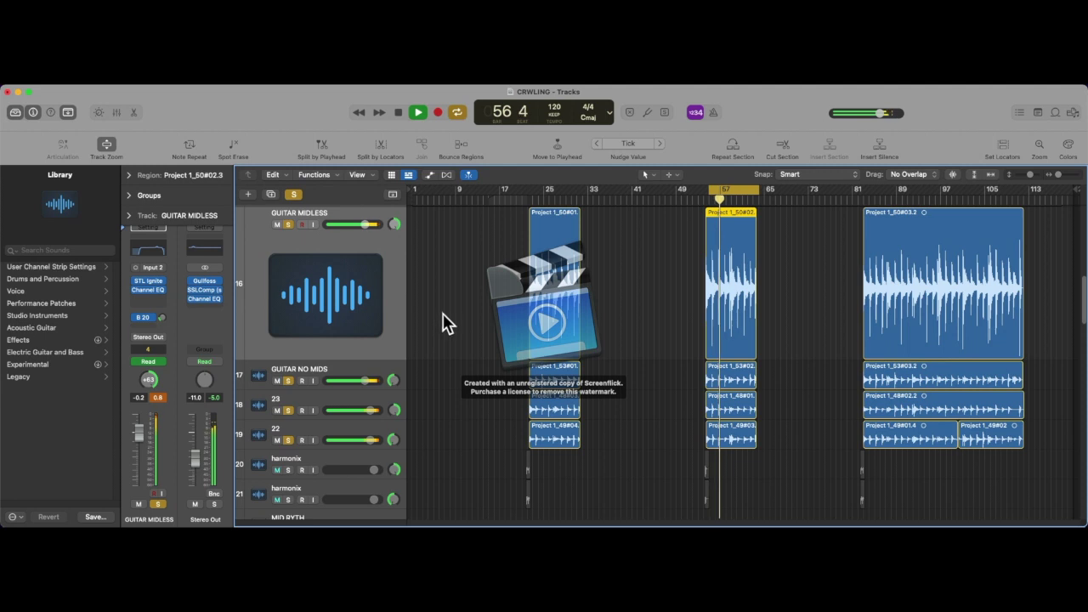
{"action": "scroll", "coordinate": [450, 323], "scroll_direction": "down", "scroll_amount": 2}
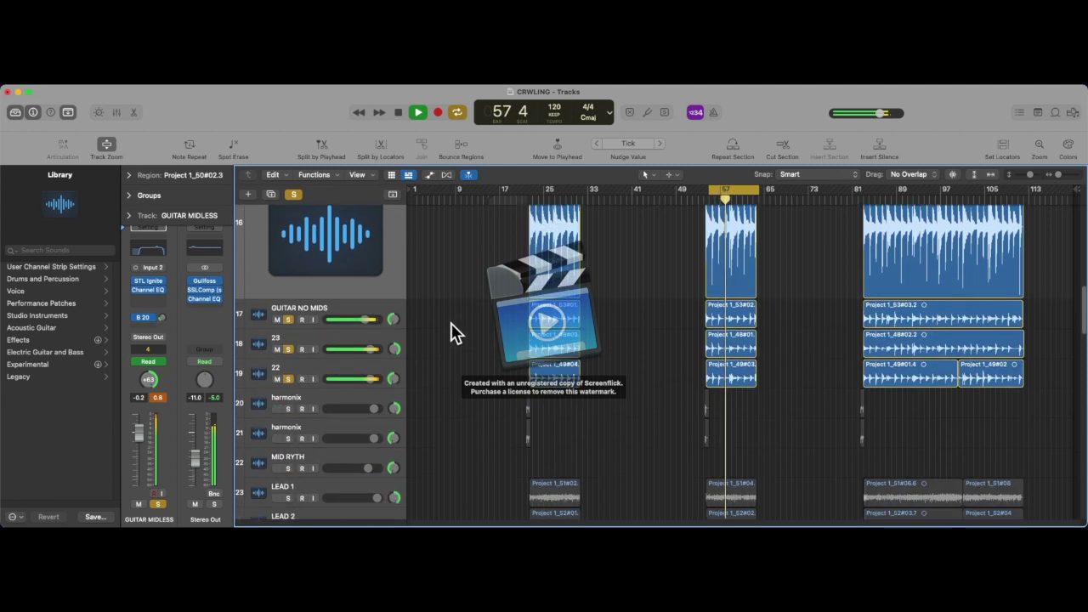
{"action": "key", "text": "space"}
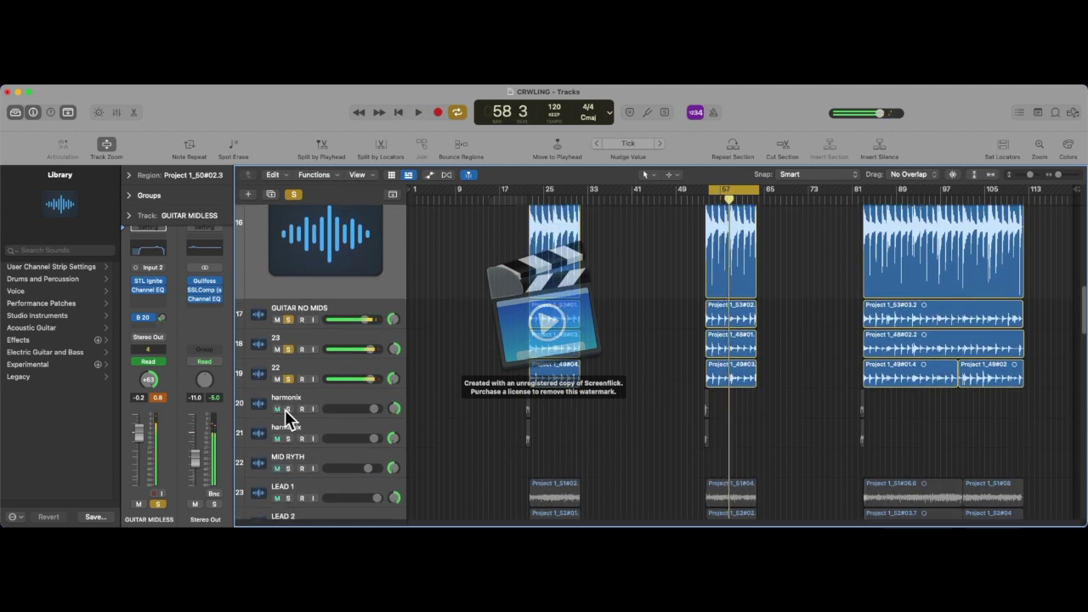
{"action": "left_click_drag", "start_coordinate": [711, 194], "coordinate": [702, 198]}
Solo only the two harmonix tracks and play them briefly from bar 53
{"action": "left_click_drag", "start_coordinate": [293, 408], "coordinate": [295, 423]}
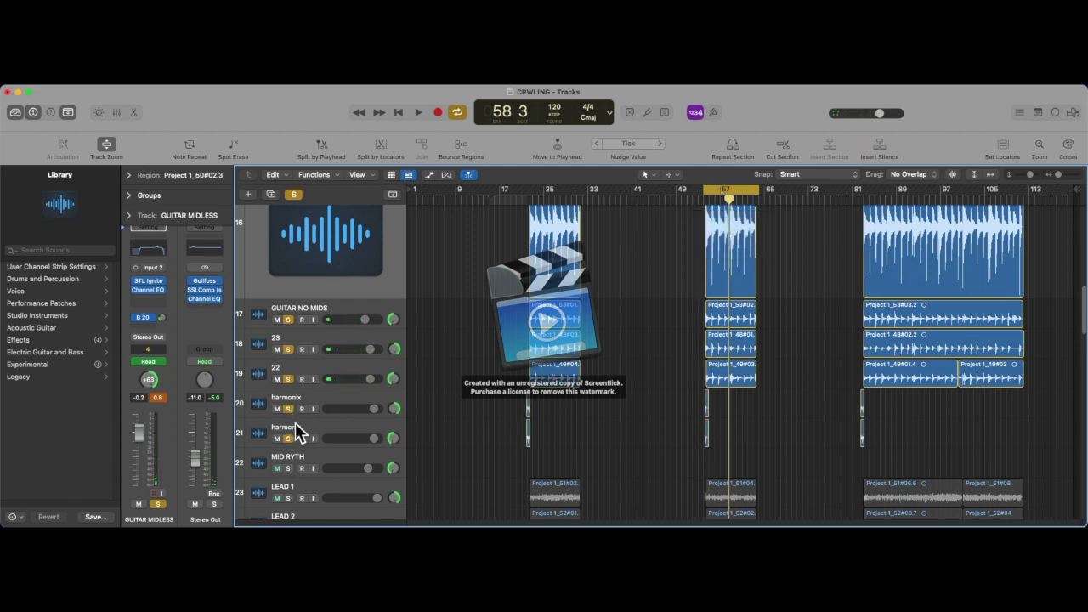
{"action": "left_click_drag", "start_coordinate": [288, 379], "coordinate": [300, 314]}
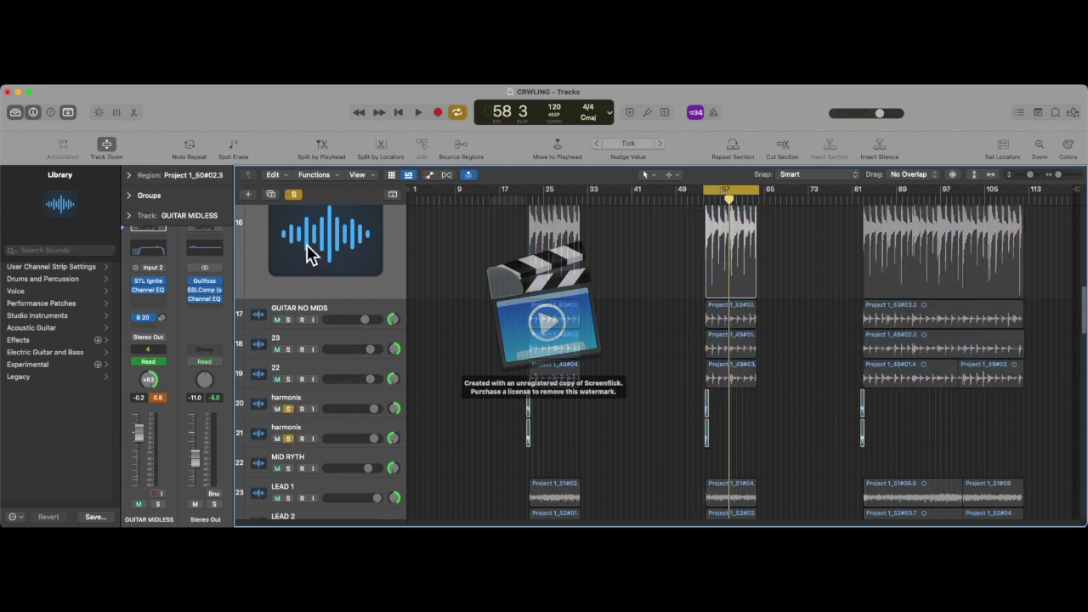
{"action": "scroll", "coordinate": [274, 228], "scroll_direction": "down", "scroll_amount": 1}
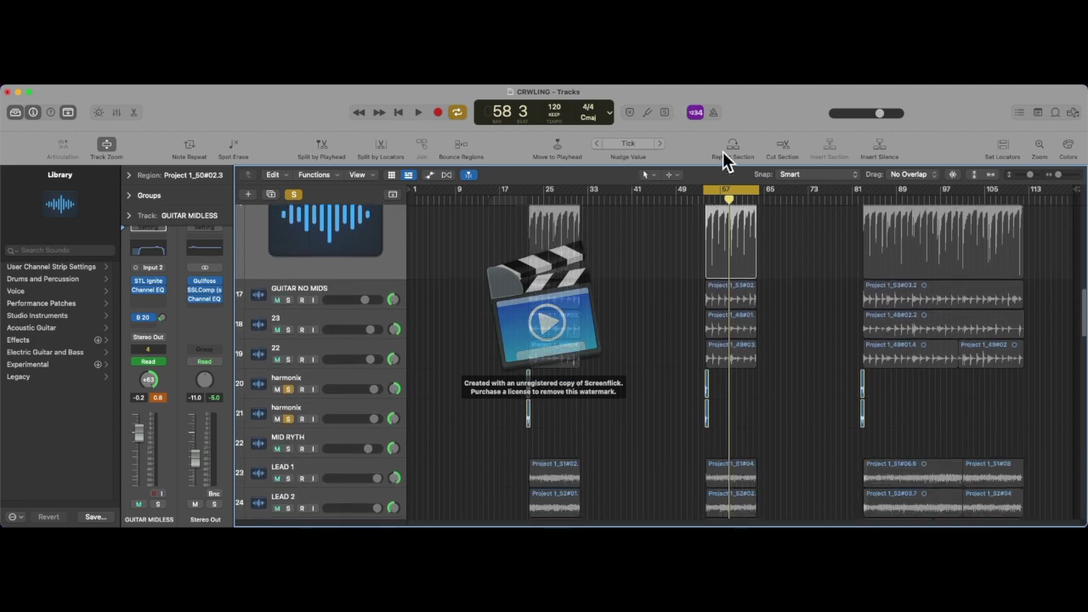
{"action": "key", "text": "z"}
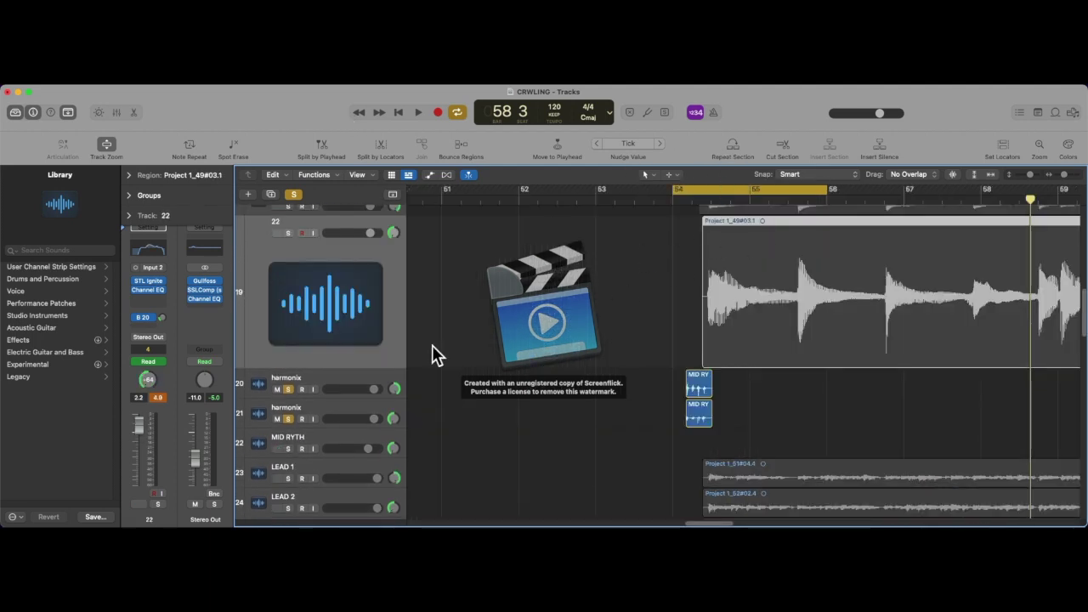
{"action": "left_click", "coordinate": [365, 374]}
{"action": "key", "text": "space"}
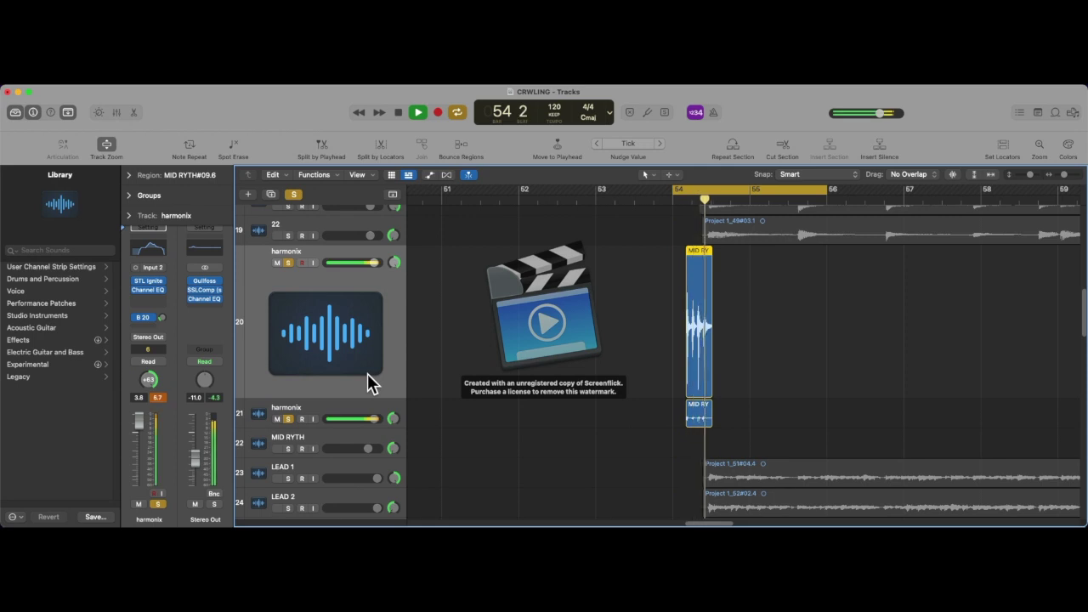
{"action": "key", "text": "space"}
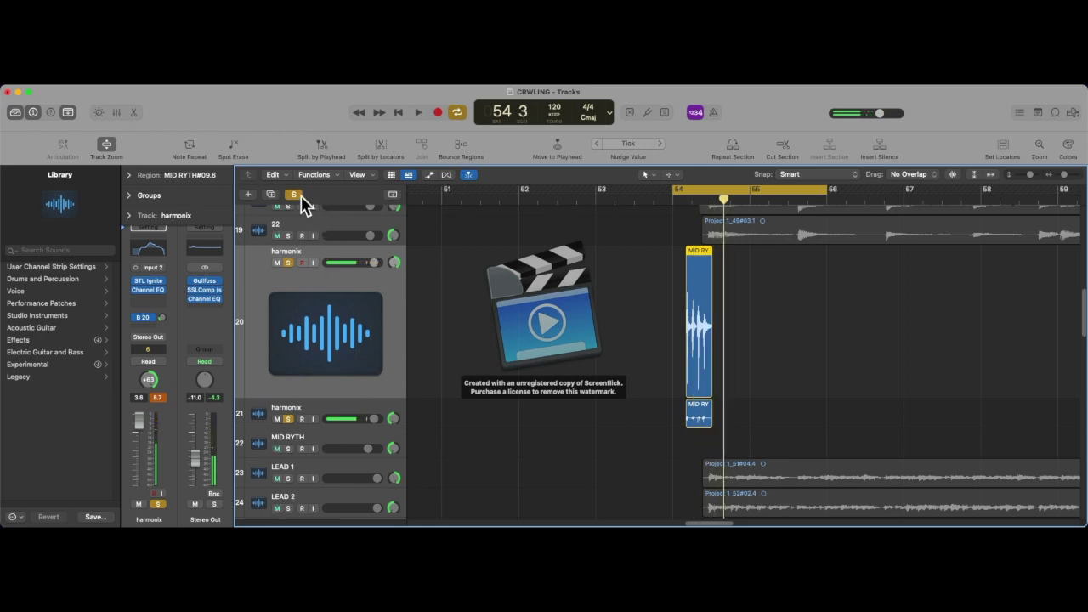
Clear all solos and mute the harmonix track and track 22
{"action": "left_click", "coordinate": [299, 198]}
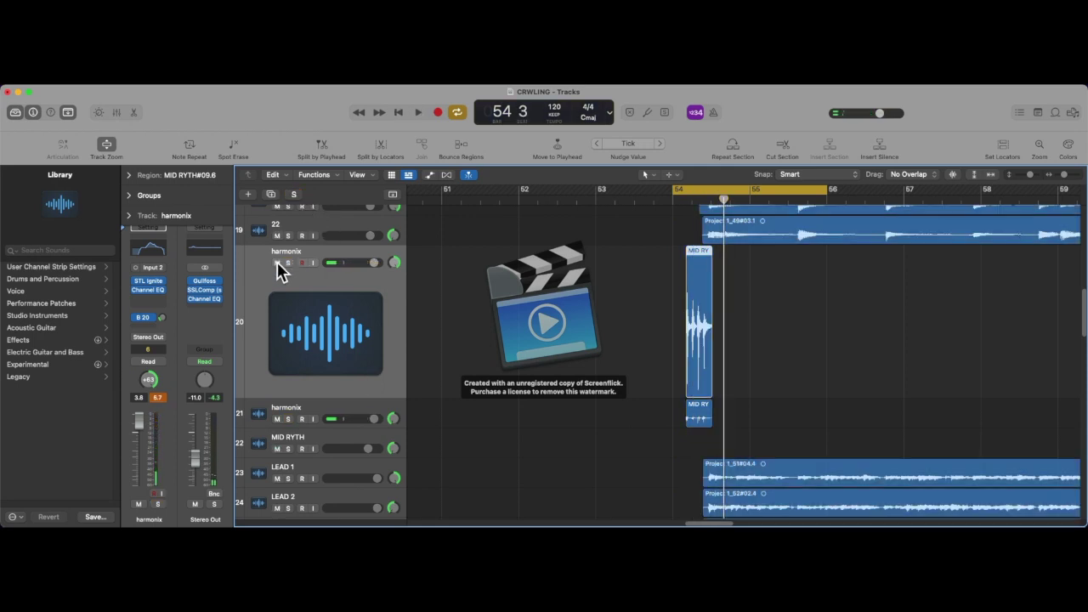
{"action": "left_click", "coordinate": [277, 264]}
{"action": "left_click", "coordinate": [279, 238]}
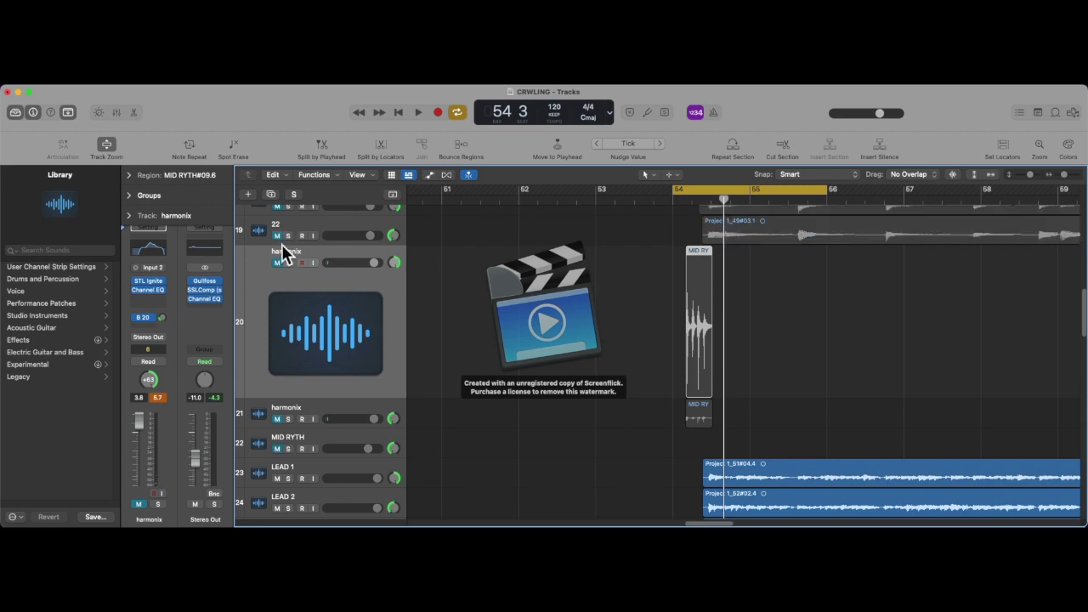
{"action": "scroll", "coordinate": [294, 301], "scroll_direction": "down", "scroll_amount": 3}
Solo LEAD 1 and LEAD 2 track 24, and pull LEAD 1's pan back to about +53
{"action": "left_click", "coordinate": [289, 380]}
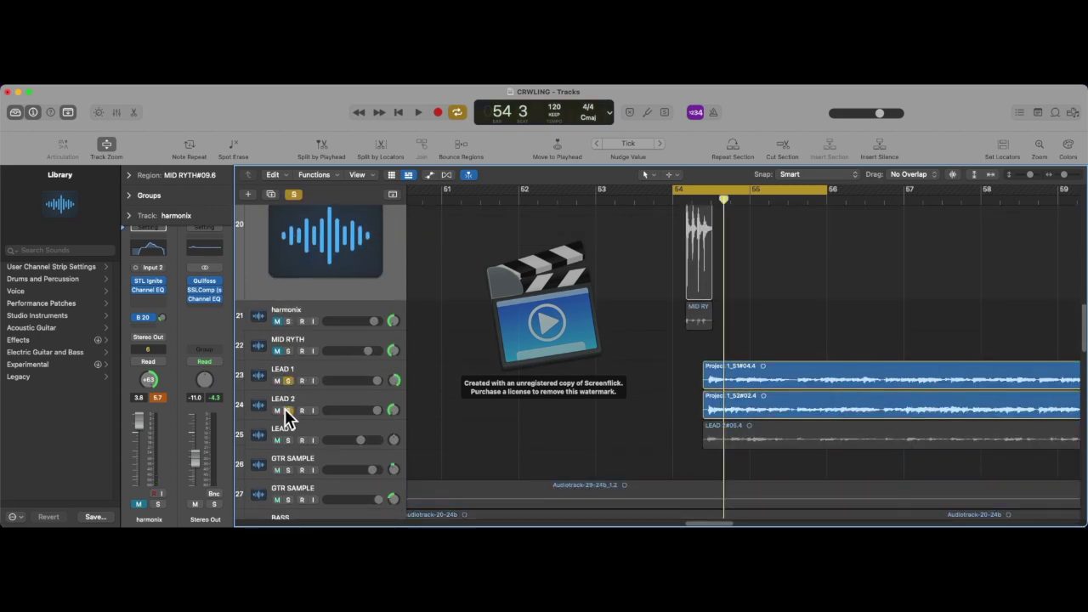
{"action": "left_click", "coordinate": [288, 409]}
{"action": "left_click", "coordinate": [315, 372]}
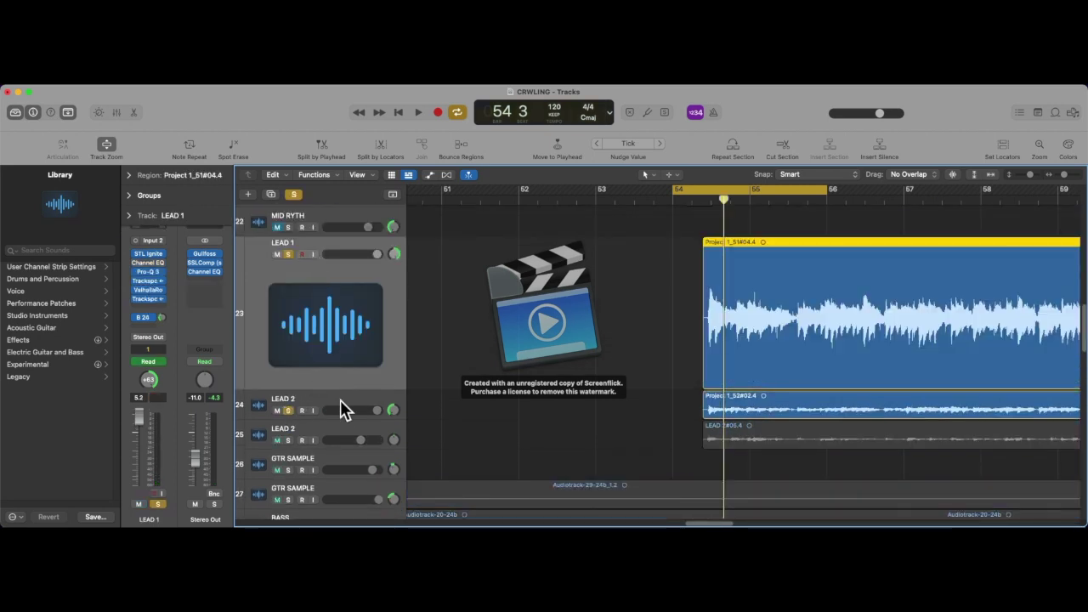
{"action": "left_click", "coordinate": [341, 394]}
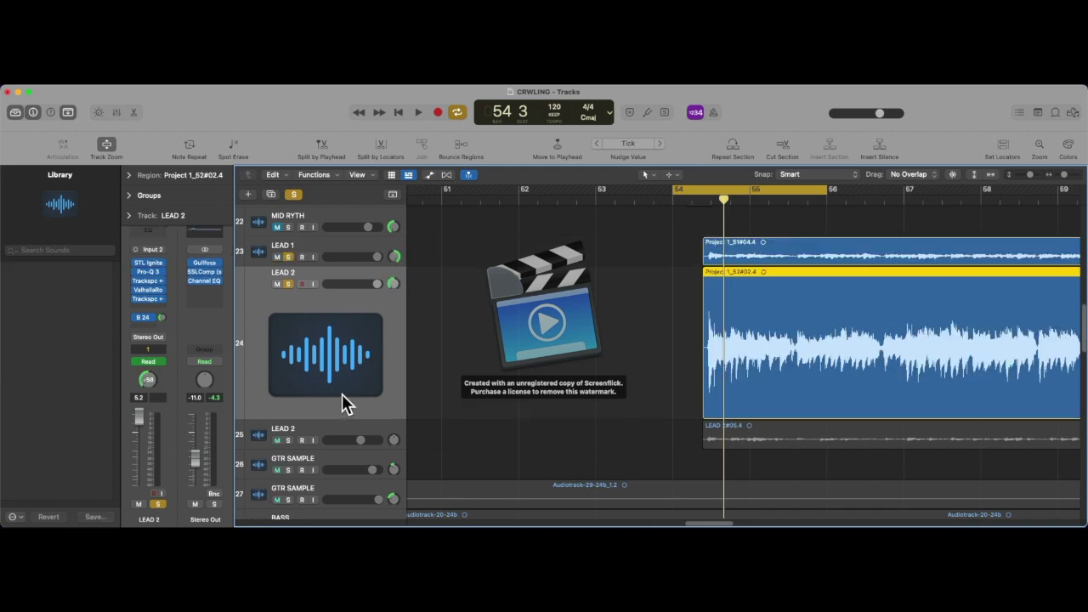
{"action": "left_click", "coordinate": [340, 246]}
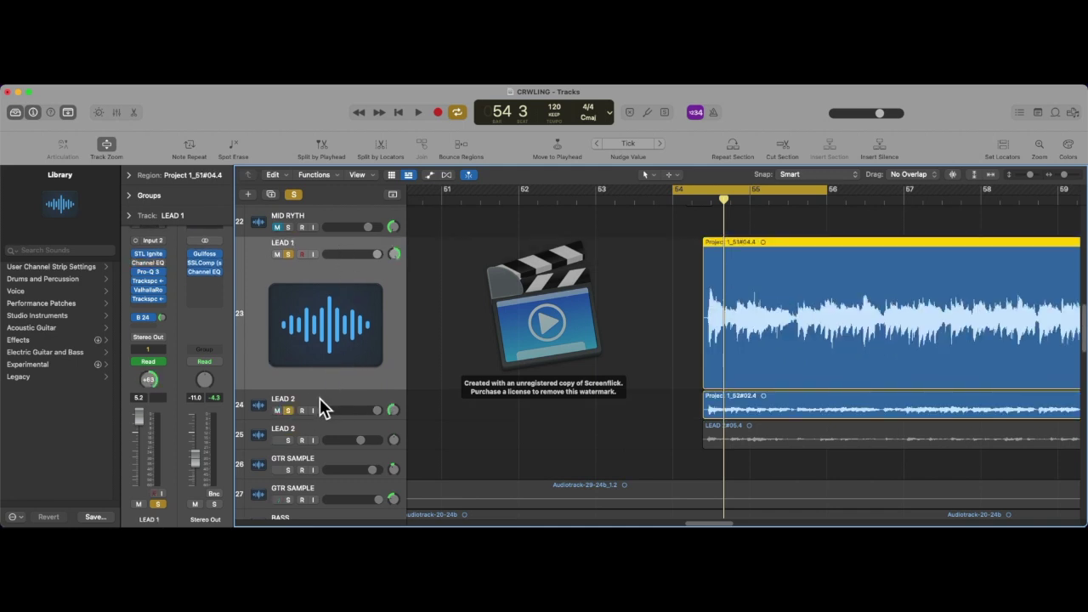
{"action": "left_click", "coordinate": [321, 399]}
{"action": "left_click", "coordinate": [324, 248]}
{"action": "left_click_drag", "start_coordinate": [150, 380], "coordinate": [149, 388]}
Solo LEAD 2 track 25, shift the cycle half a bar later, and play the leads
{"action": "left_click", "coordinate": [268, 405]}
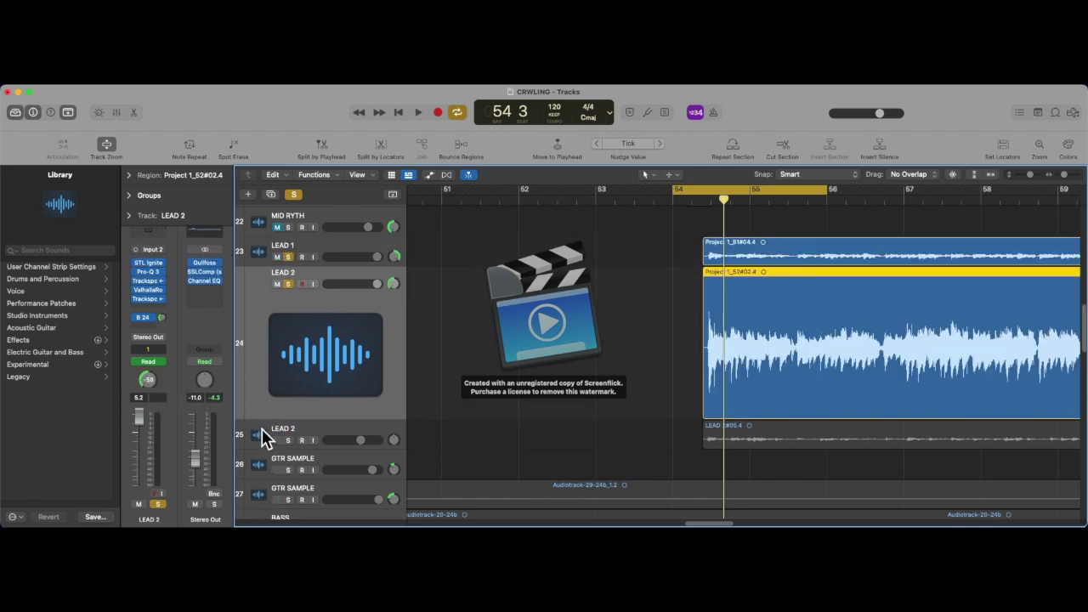
{"action": "left_click", "coordinate": [262, 429]}
{"action": "left_click", "coordinate": [290, 314]}
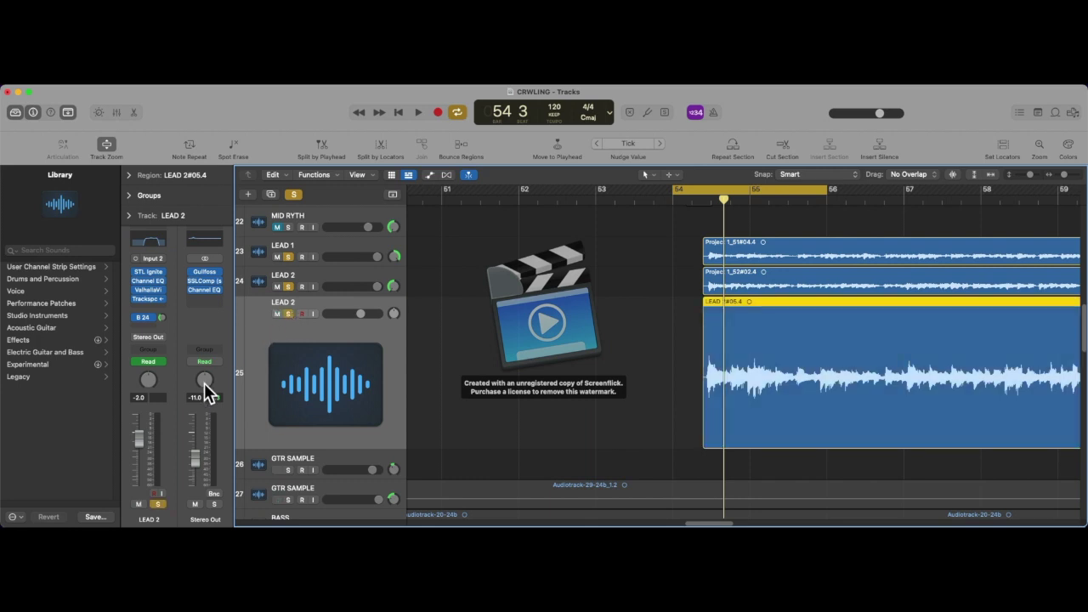
{"action": "left_click_drag", "start_coordinate": [782, 189], "coordinate": [816, 204]}
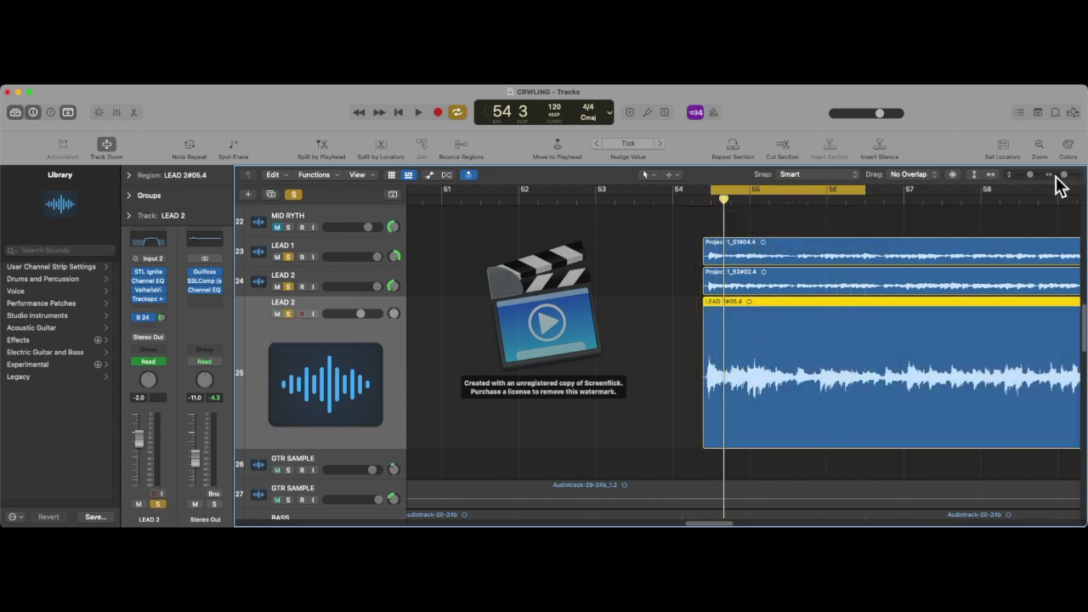
{"action": "left_click_drag", "start_coordinate": [1063, 176], "coordinate": [1057, 176]}
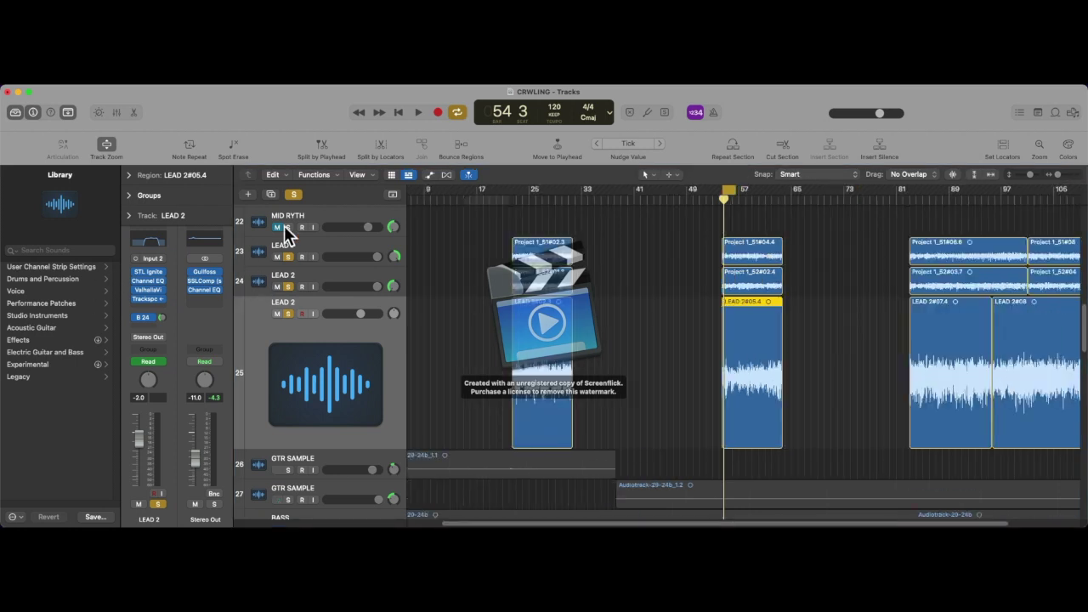
{"action": "key", "text": "Up"}
{"action": "key", "text": "space"}
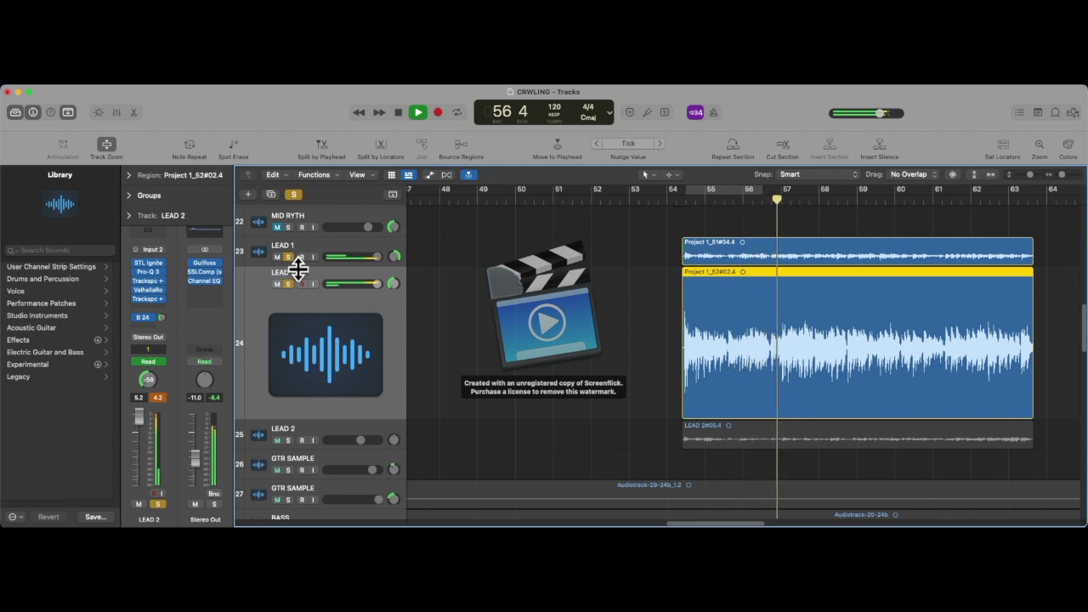
{"action": "key", "text": "space"}
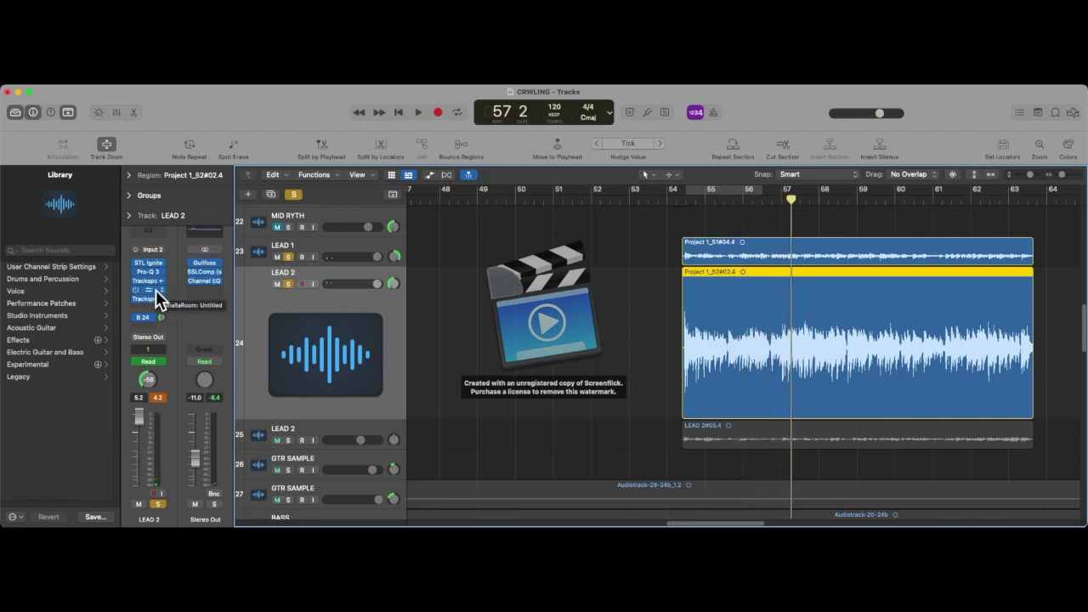
Inspect LEAD 2's ValhallaRoom reverb (Large Room, 52.9% mix, 2.00 s decay), then close it
{"action": "left_click", "coordinate": [159, 295]}
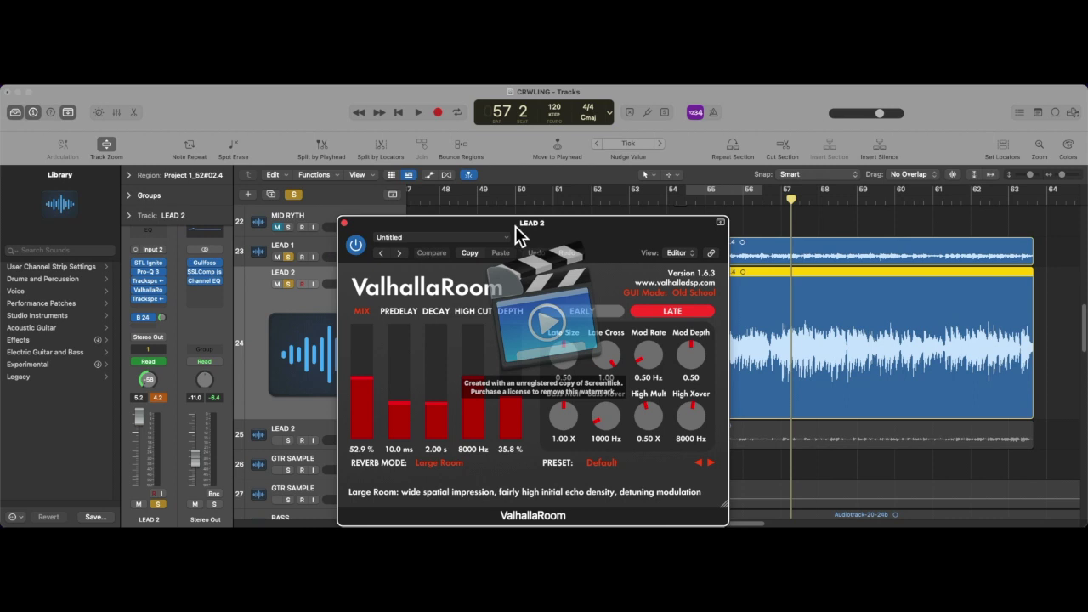
{"action": "left_click", "coordinate": [345, 224]}
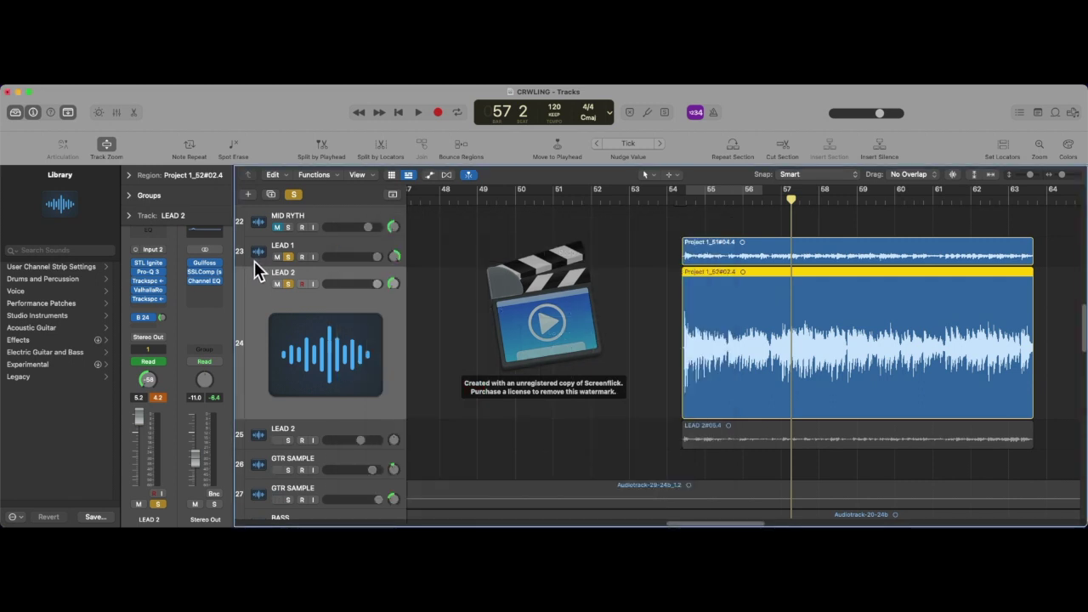
{"action": "left_click", "coordinate": [150, 290]}
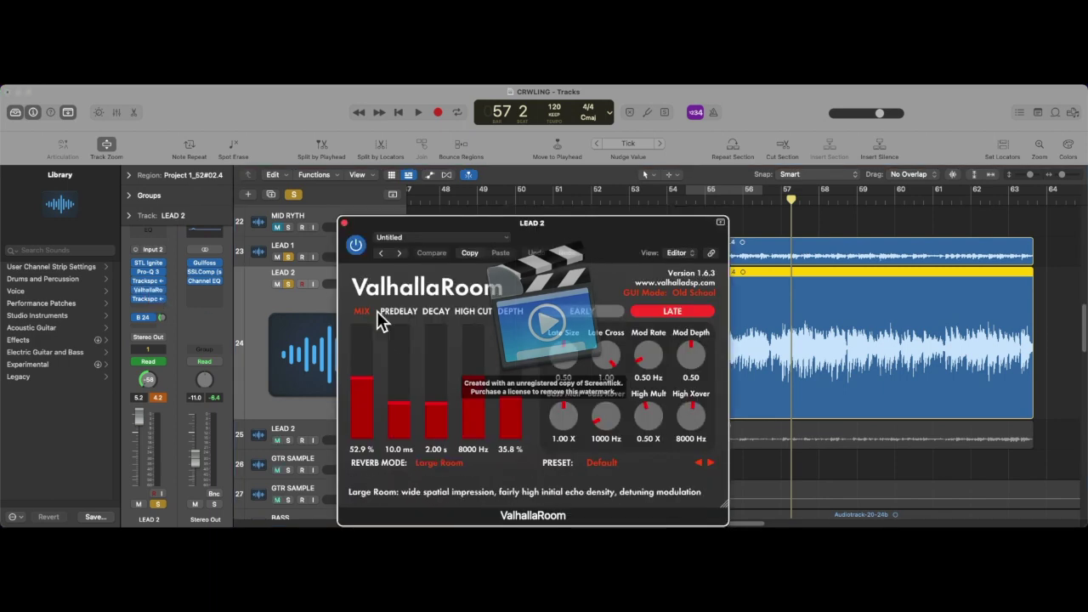
{"action": "left_click_drag", "start_coordinate": [470, 227], "coordinate": [813, 196]}
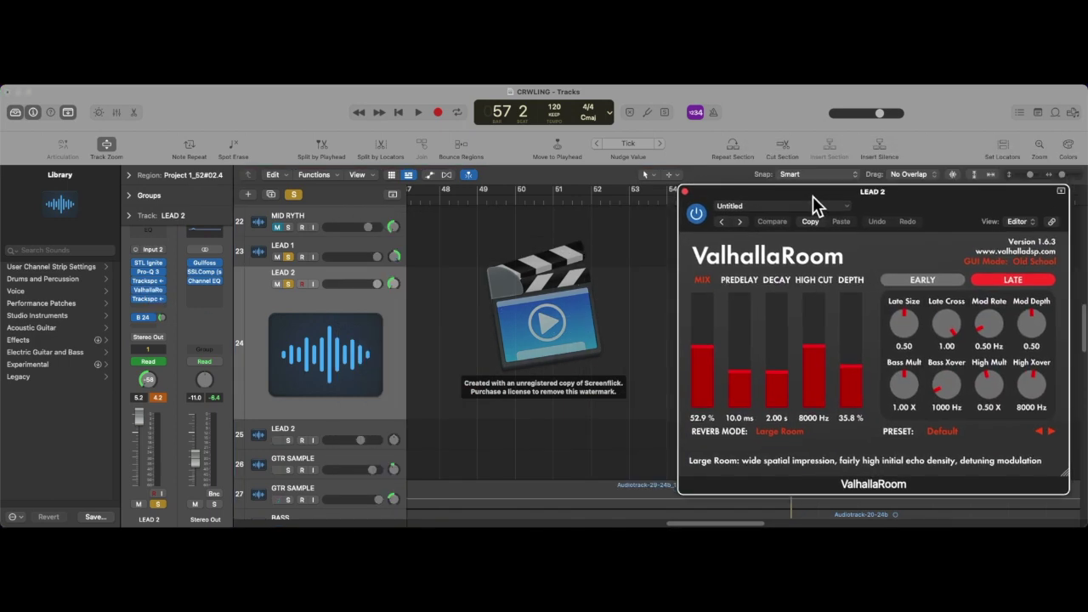
{"action": "left_click", "coordinate": [686, 191]}
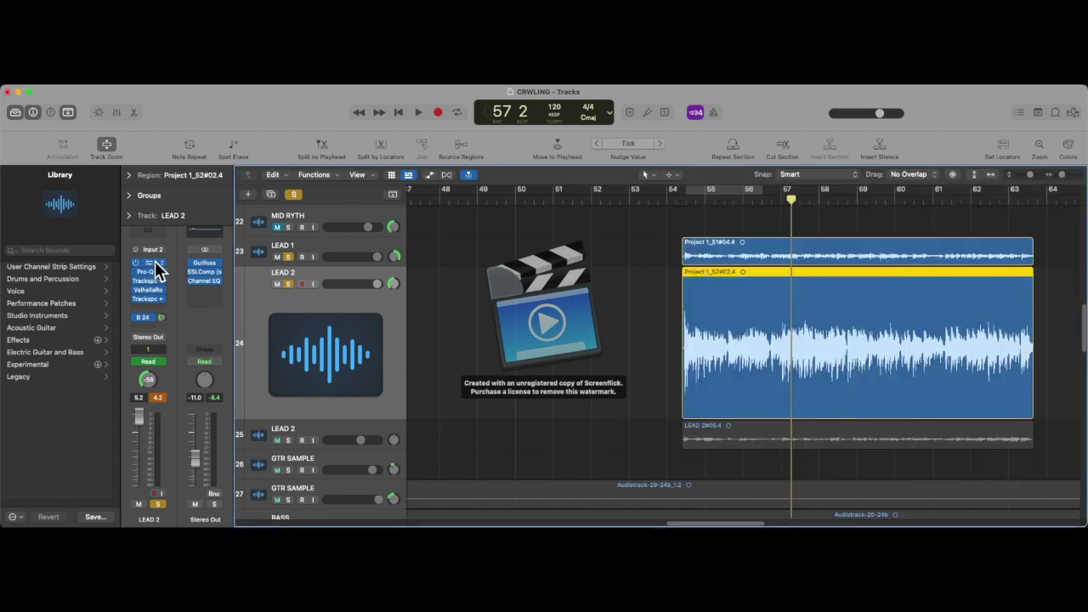
Unsolo the leads, solo the second LEAD 2 track, and loop bars 56 to 61
{"action": "left_click", "coordinate": [290, 256]}
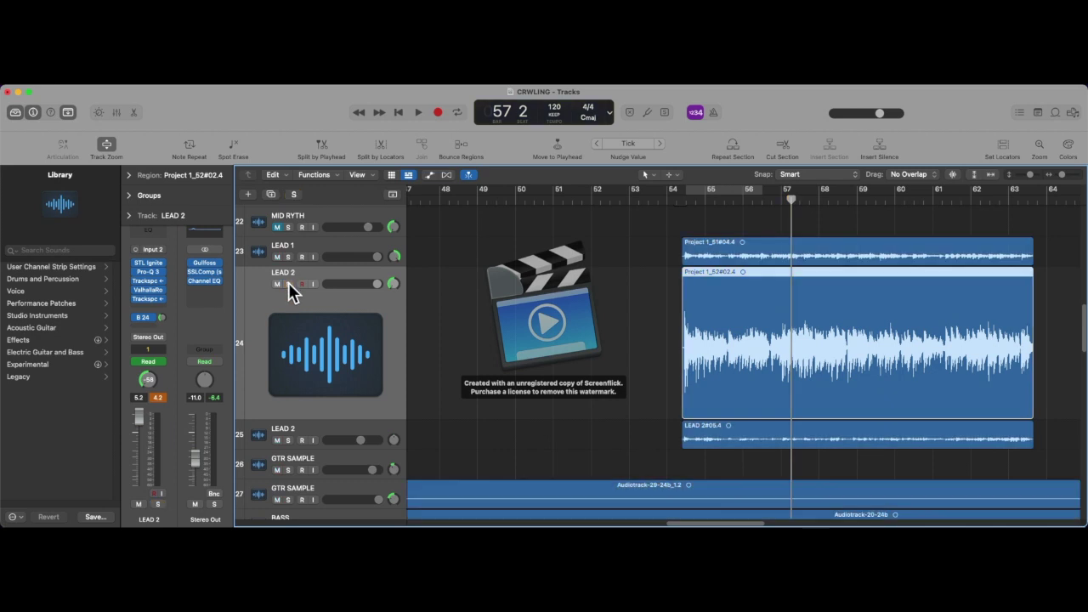
{"action": "left_click", "coordinate": [289, 440]}
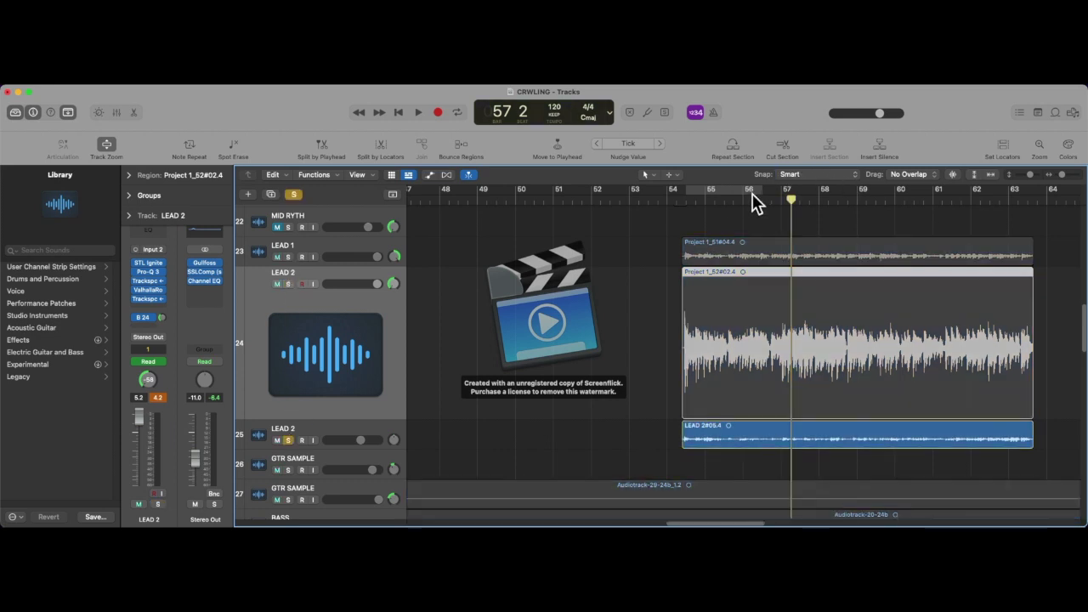
{"action": "left_click_drag", "start_coordinate": [757, 203], "coordinate": [937, 231]}
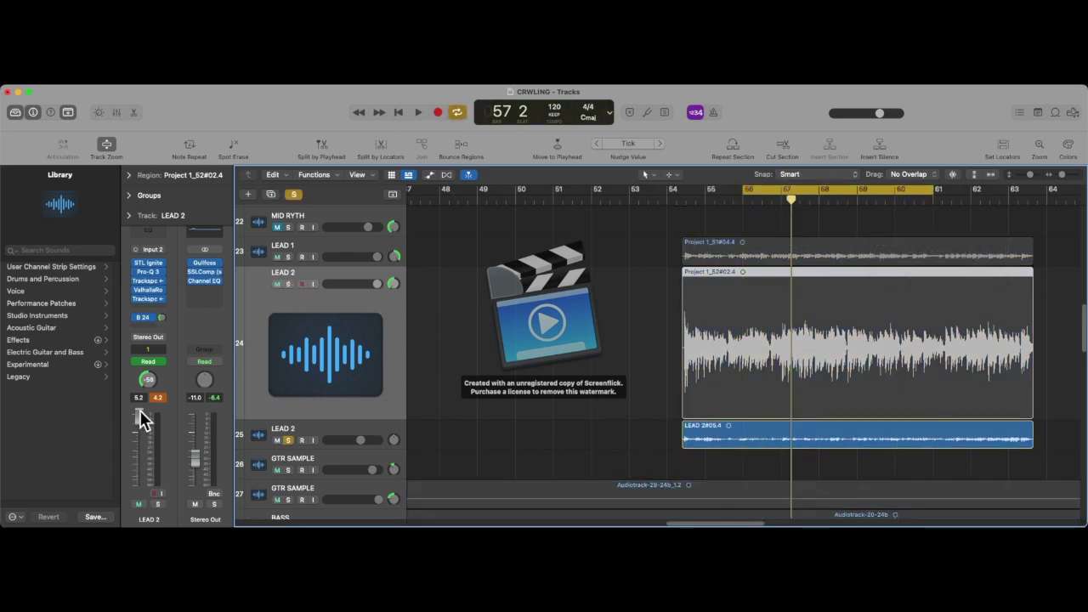
{"action": "left_click", "coordinate": [302, 434]}
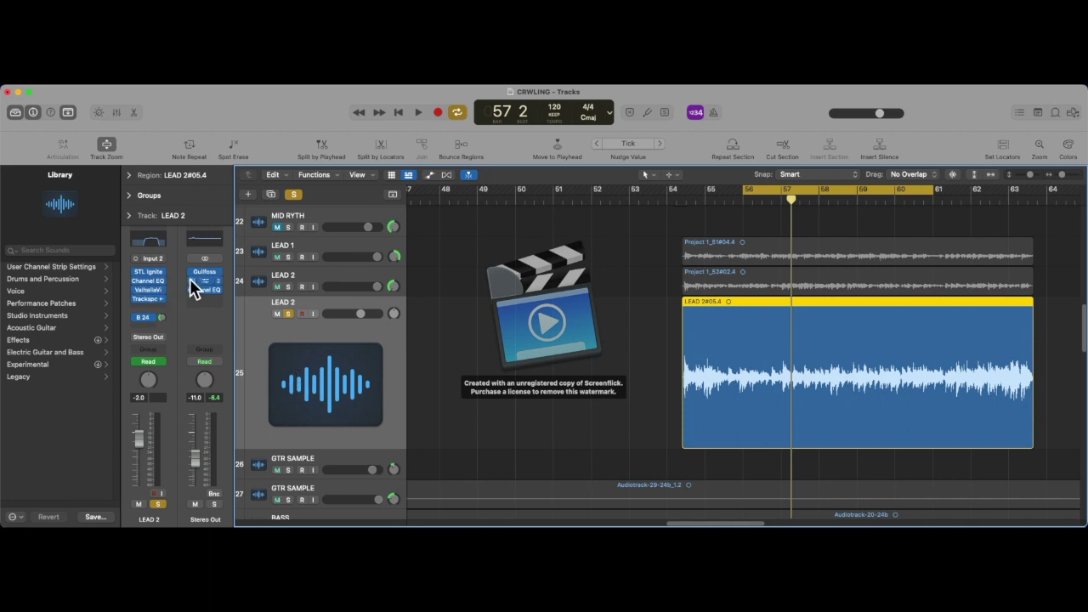
Play the loop, check the second LEAD 2's Channel EQ, then unsolo that track
{"action": "key", "text": "space"}
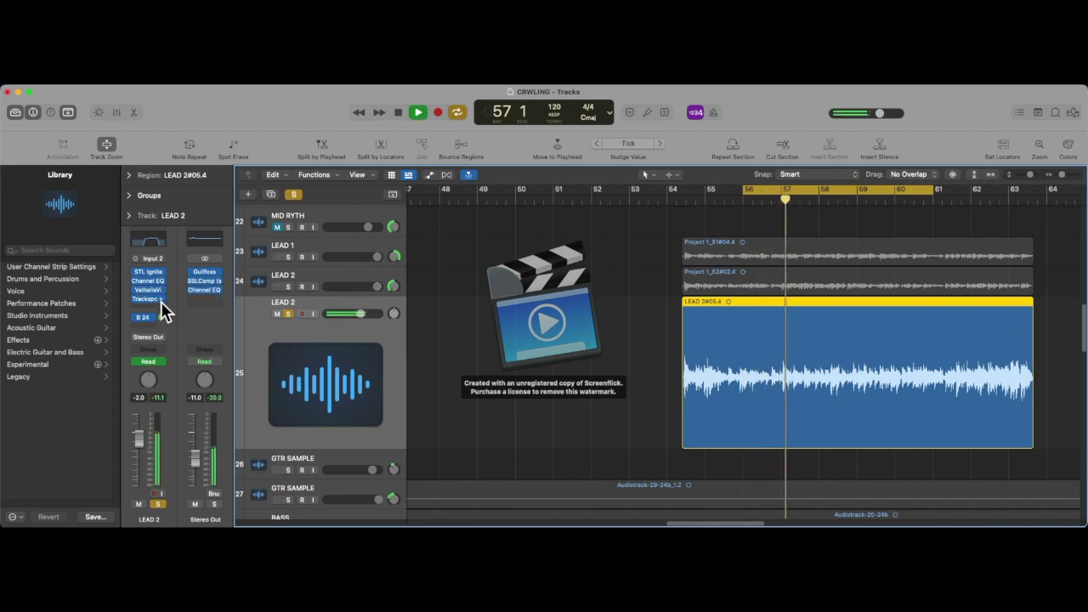
{"action": "key", "text": "space"}
{"action": "left_click", "coordinate": [159, 239]}
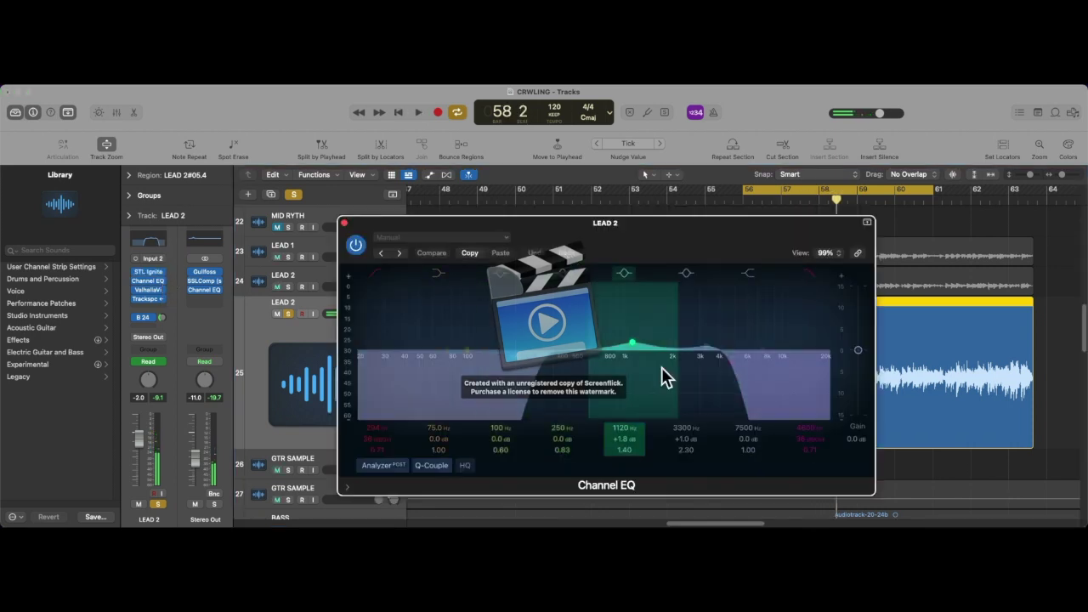
{"action": "left_click", "coordinate": [345, 223]}
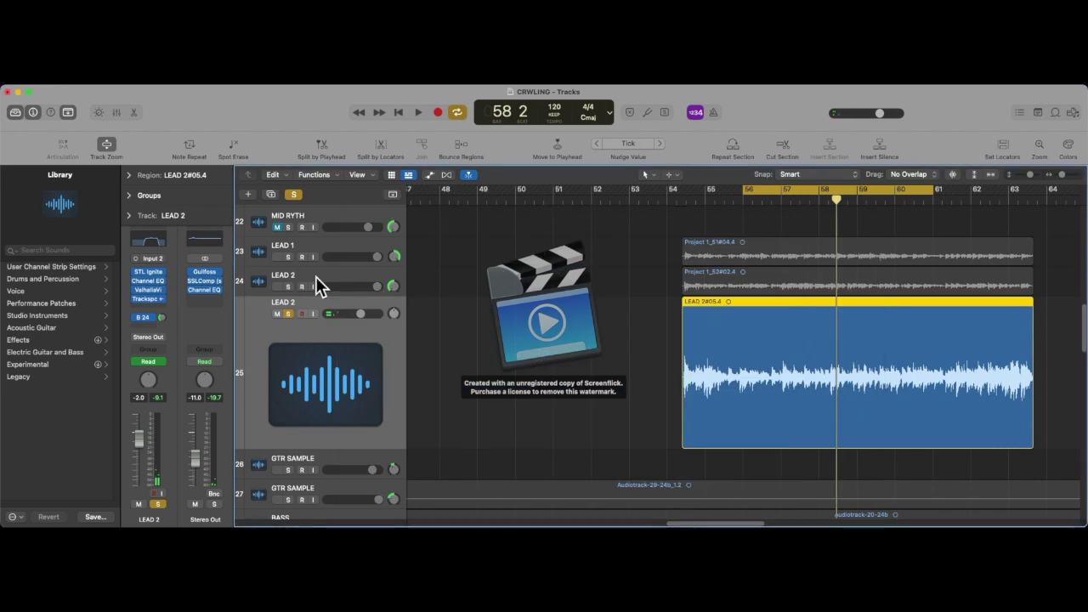
{"action": "left_click", "coordinate": [316, 276]}
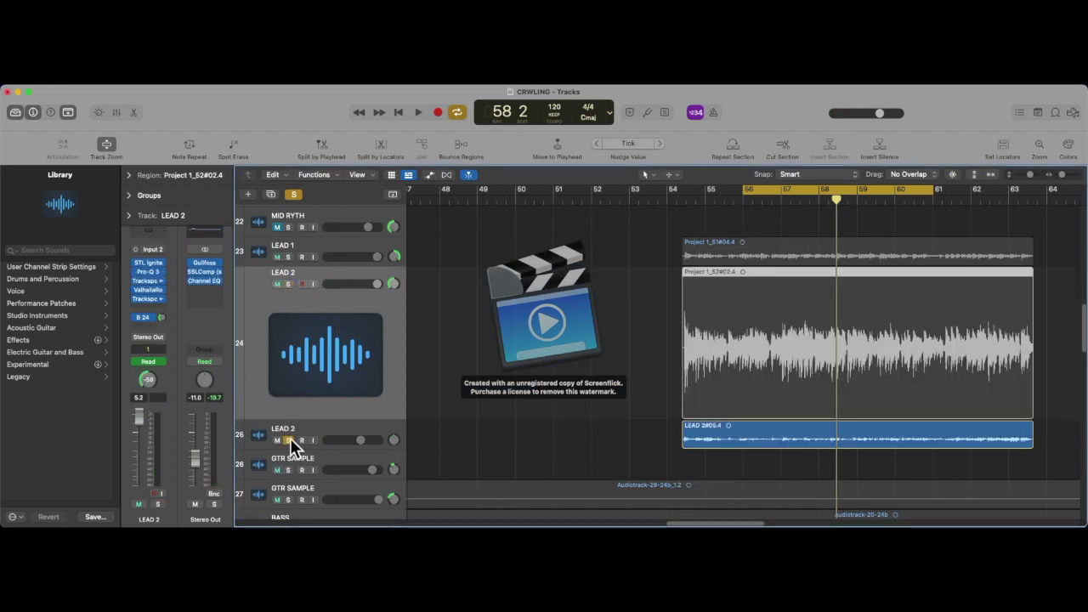
{"action": "left_click", "coordinate": [289, 440]}
Solo the first LEAD 2 and LEAD 1, review the low- and high-cut Pro-Q 3 curve, and close it
{"action": "left_click", "coordinate": [288, 284]}
{"action": "left_click", "coordinate": [288, 256]}
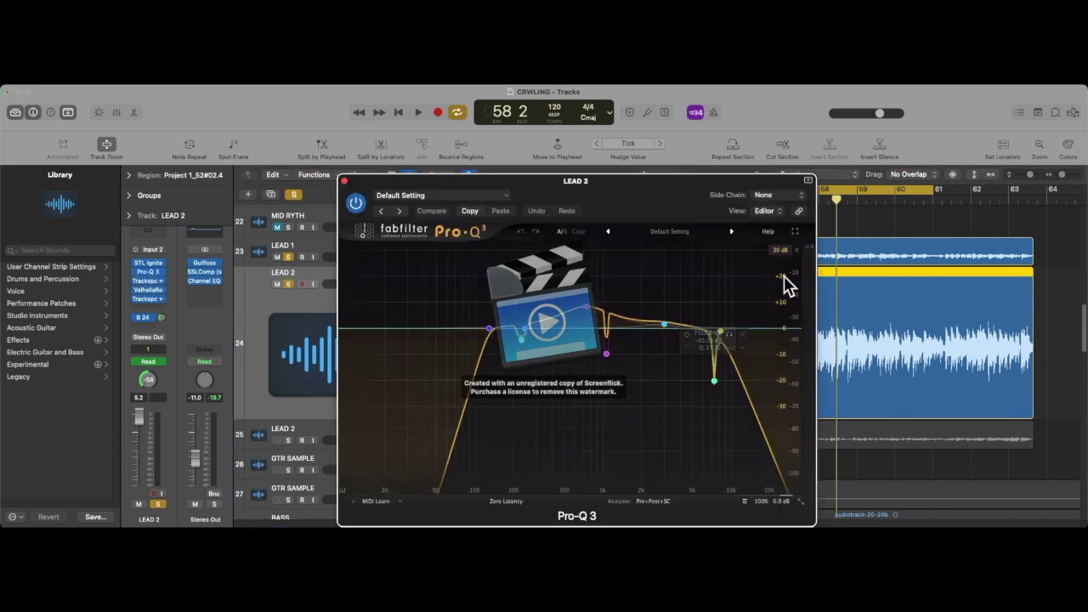
{"action": "left_click_drag", "start_coordinate": [523, 181], "coordinate": [700, 166]}
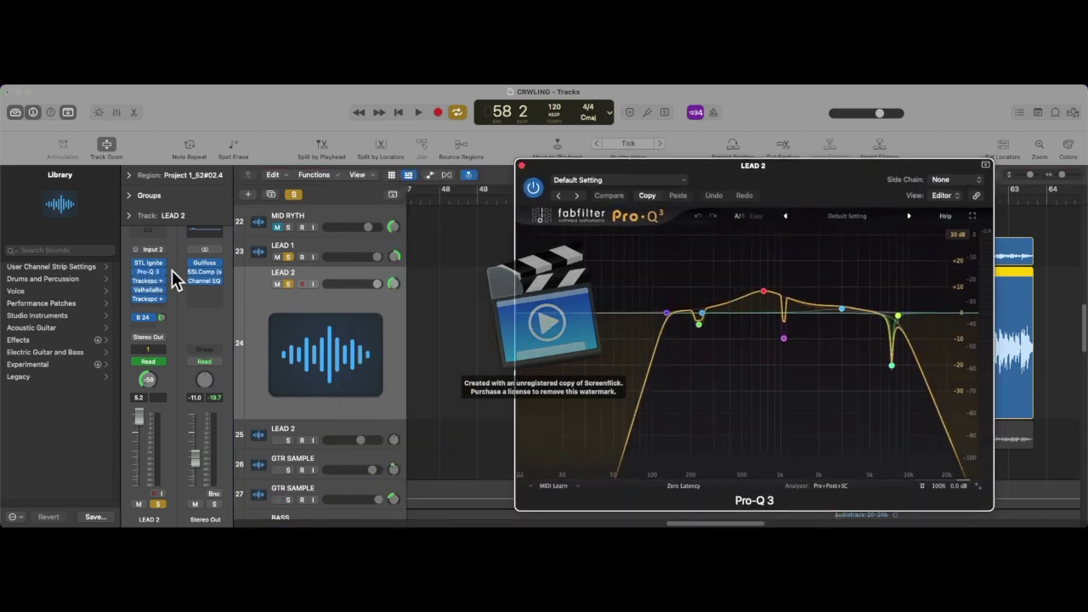
{"action": "left_click", "coordinate": [308, 248]}
{"action": "left_click", "coordinate": [346, 408]}
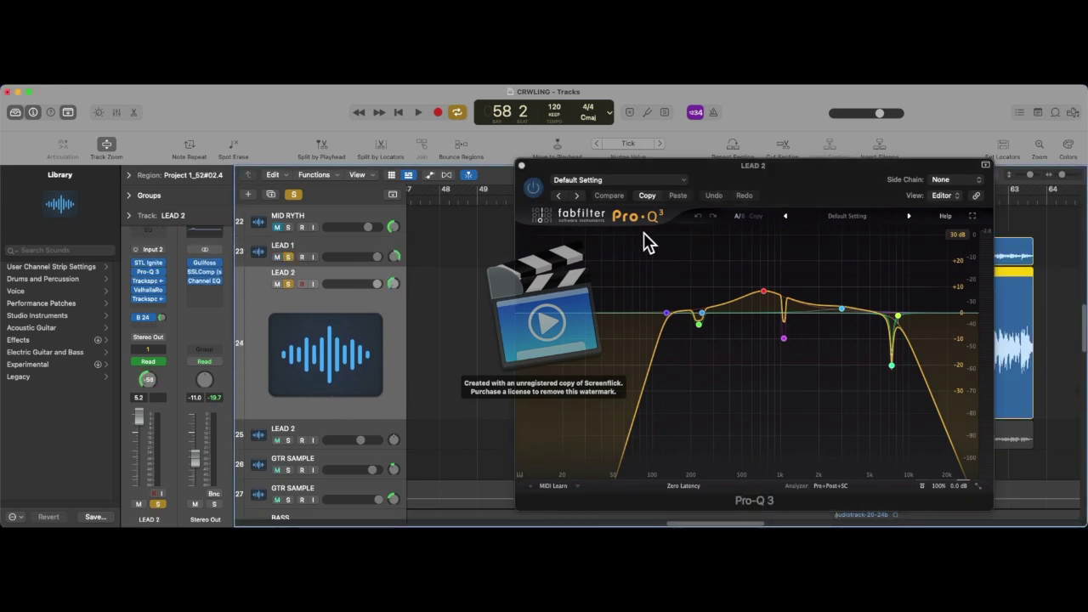
{"action": "left_click_drag", "start_coordinate": [747, 183], "coordinate": [831, 176]}
{"action": "mouse_move", "coordinate": [849, 289]}
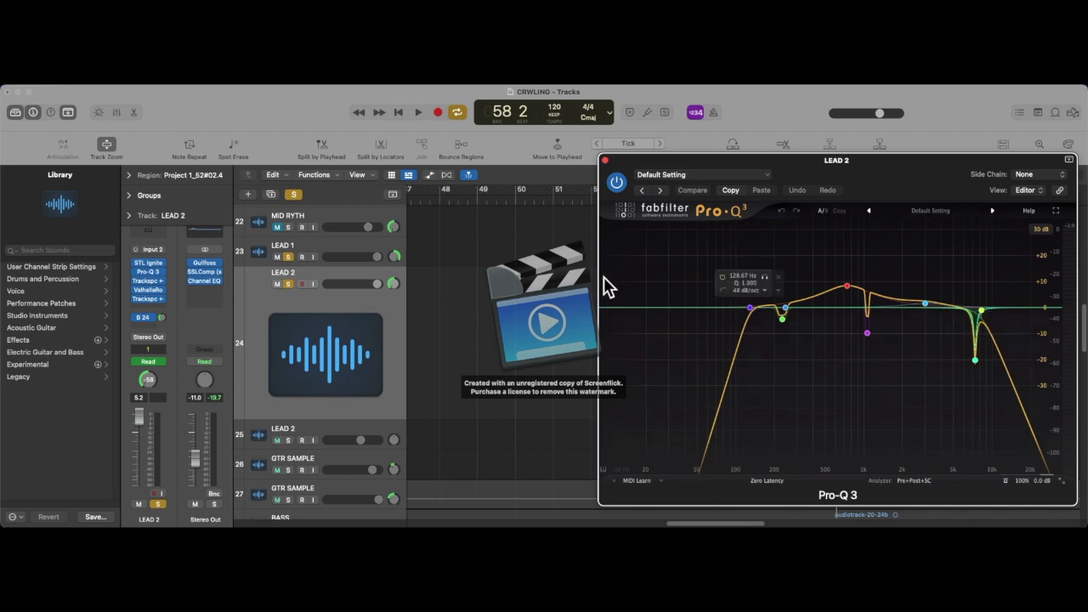
{"action": "left_click_drag", "start_coordinate": [625, 165], "coordinate": [623, 171]}
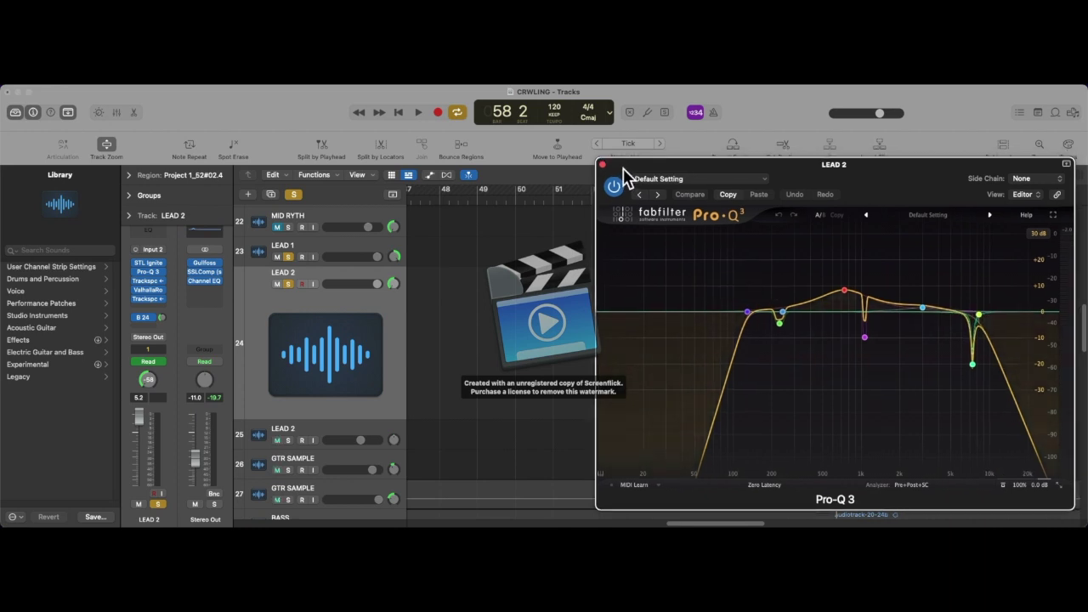
{"action": "key", "text": "super+w"}
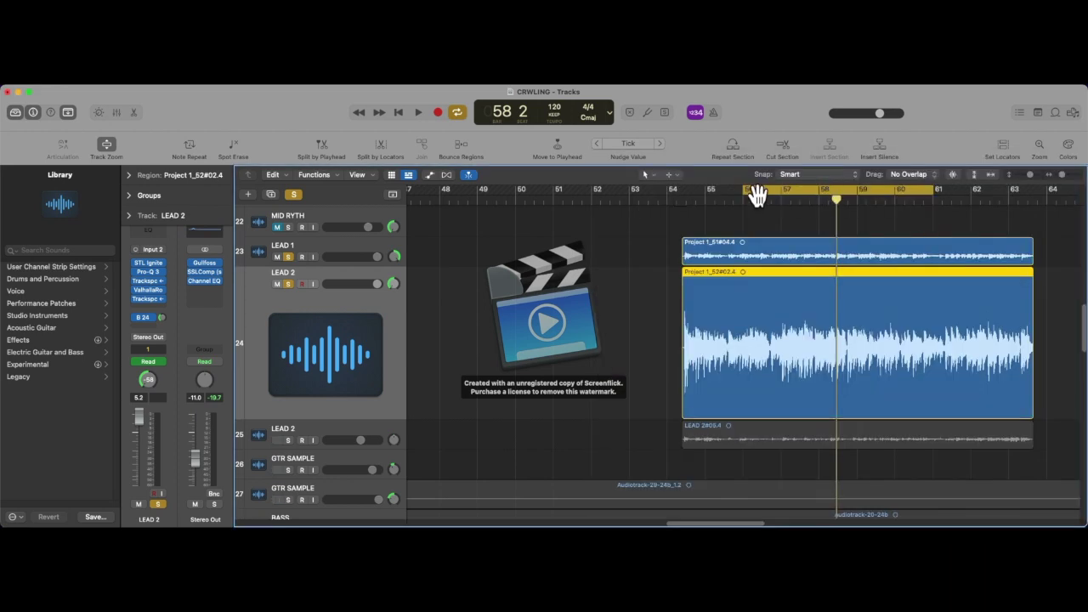
Pull the cycle start back to bar 53 and zoom out over the whole arrangement
{"action": "left_click_drag", "start_coordinate": [742, 192], "coordinate": [676, 213]}
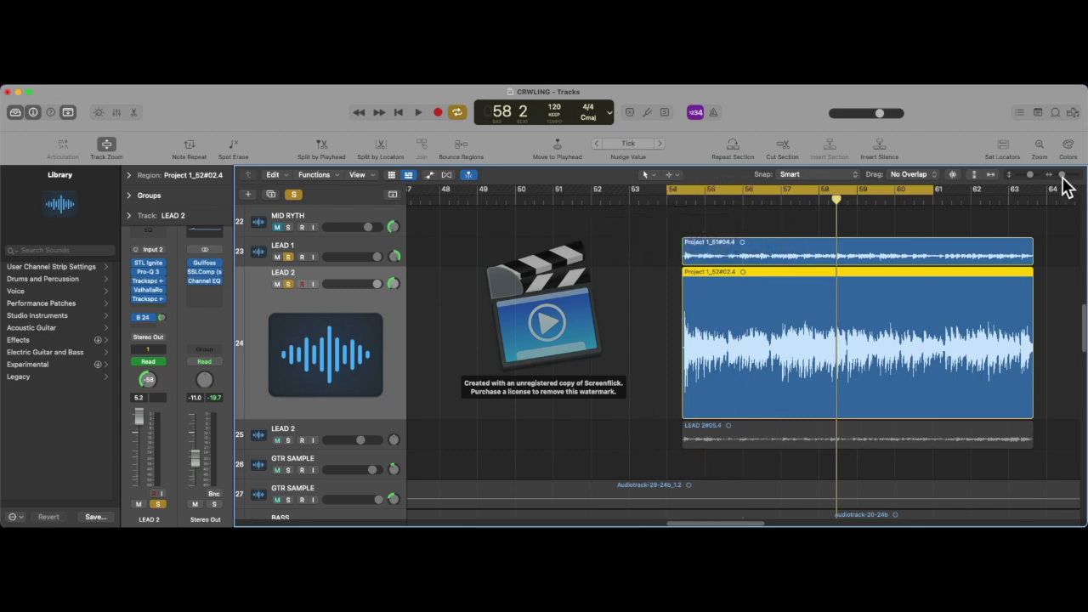
{"action": "left_click_drag", "start_coordinate": [1062, 179], "coordinate": [1017, 182]}
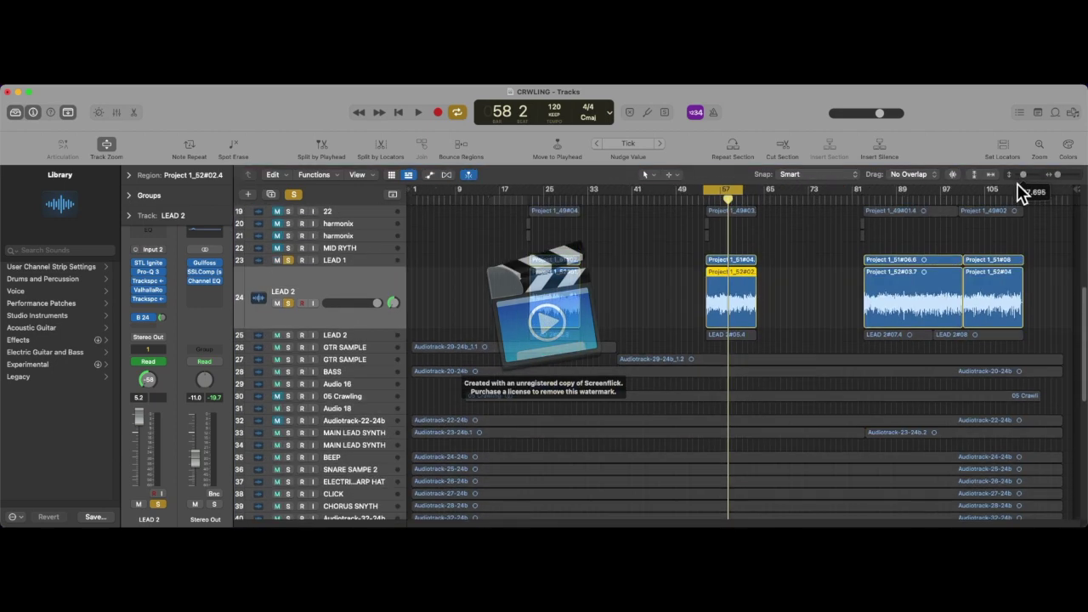
{"action": "scroll", "coordinate": [942, 214], "scroll_direction": "up", "scroll_amount": 2}
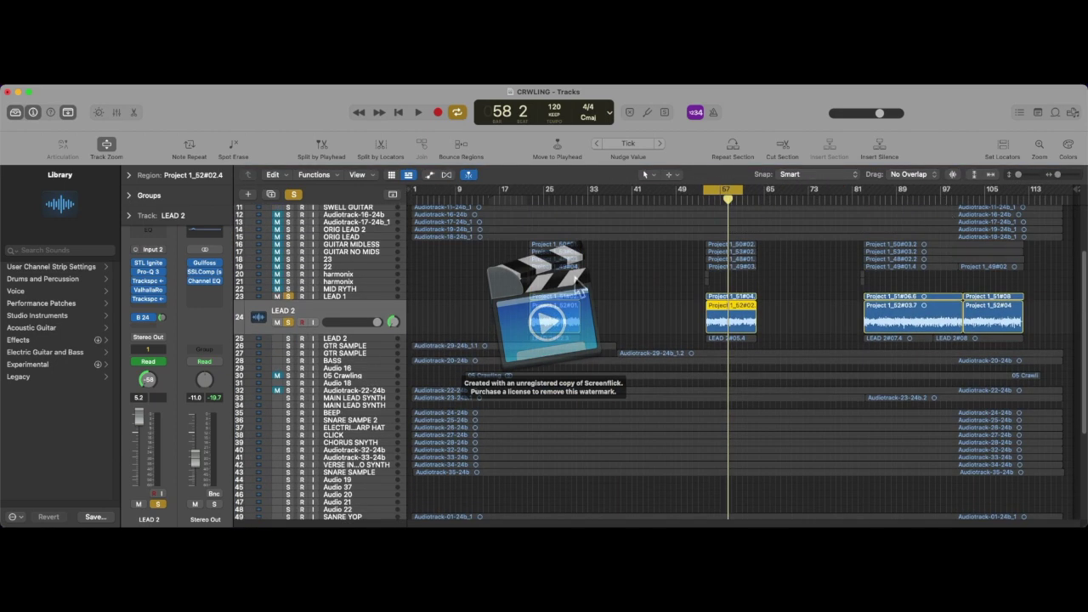
{"action": "left_click", "coordinate": [277, 252]}
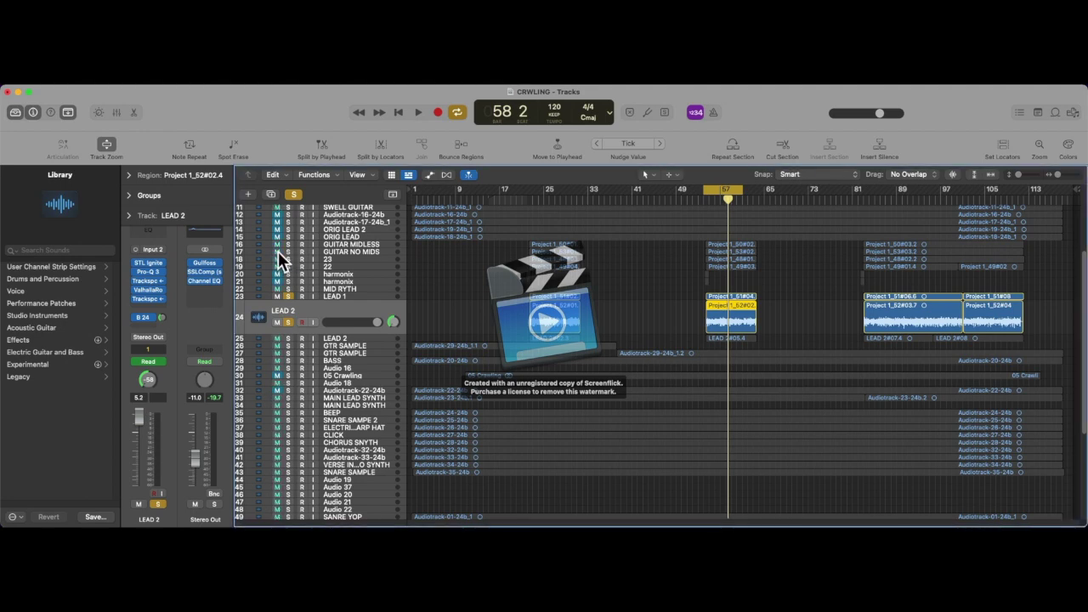
Solo guitar tracks 16–25 and play the cycle around bar 57 to hear them together
{"action": "left_click_drag", "start_coordinate": [289, 243], "coordinate": [291, 295]}
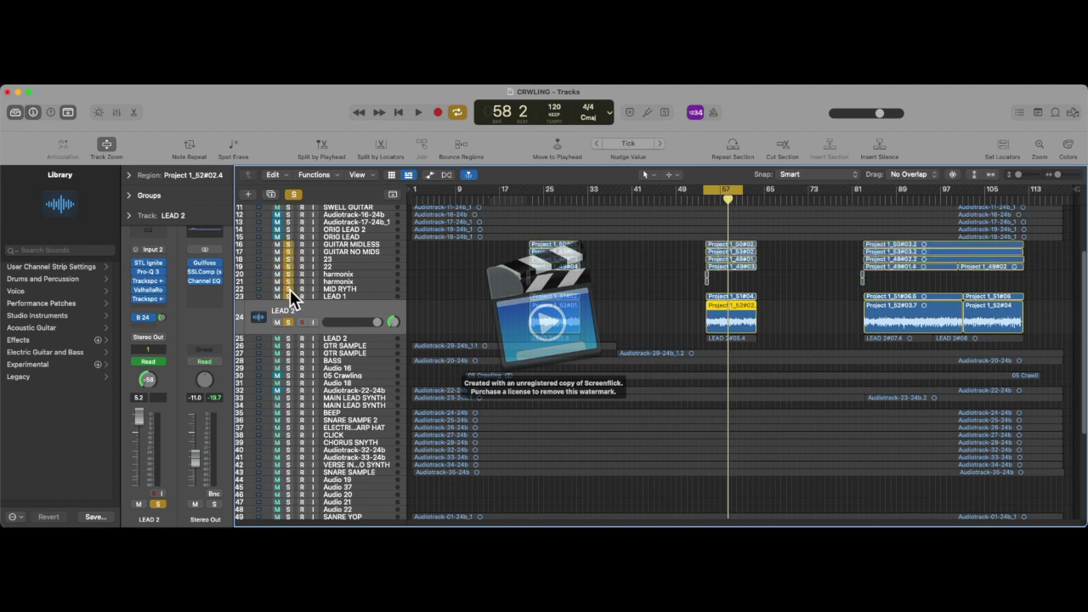
{"action": "left_click_drag", "start_coordinate": [296, 344], "coordinate": [293, 340]}
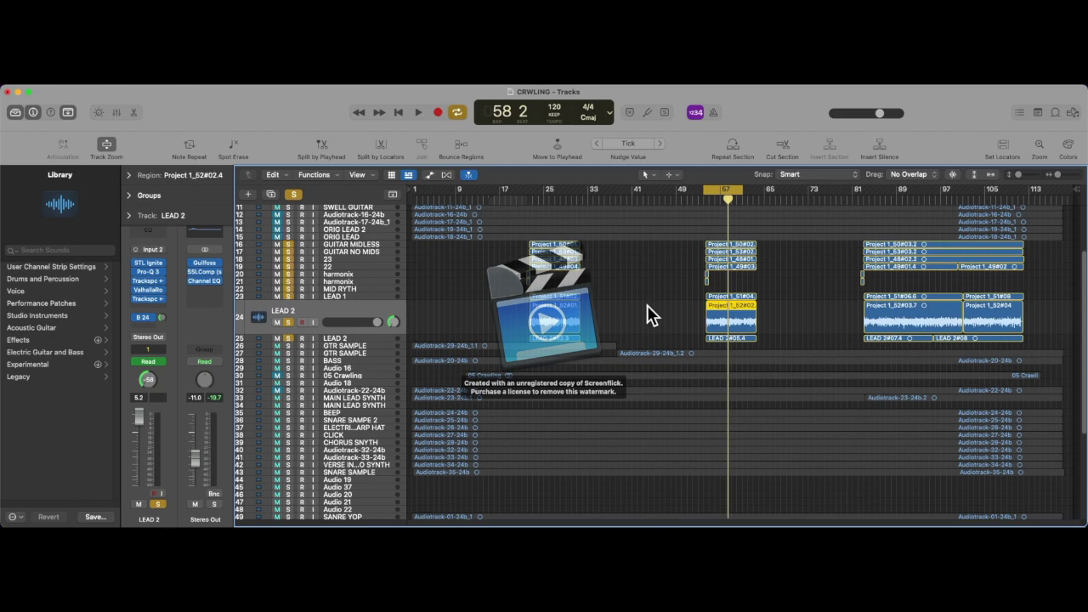
{"action": "scroll", "coordinate": [646, 303], "scroll_direction": "up", "scroll_amount": 3}
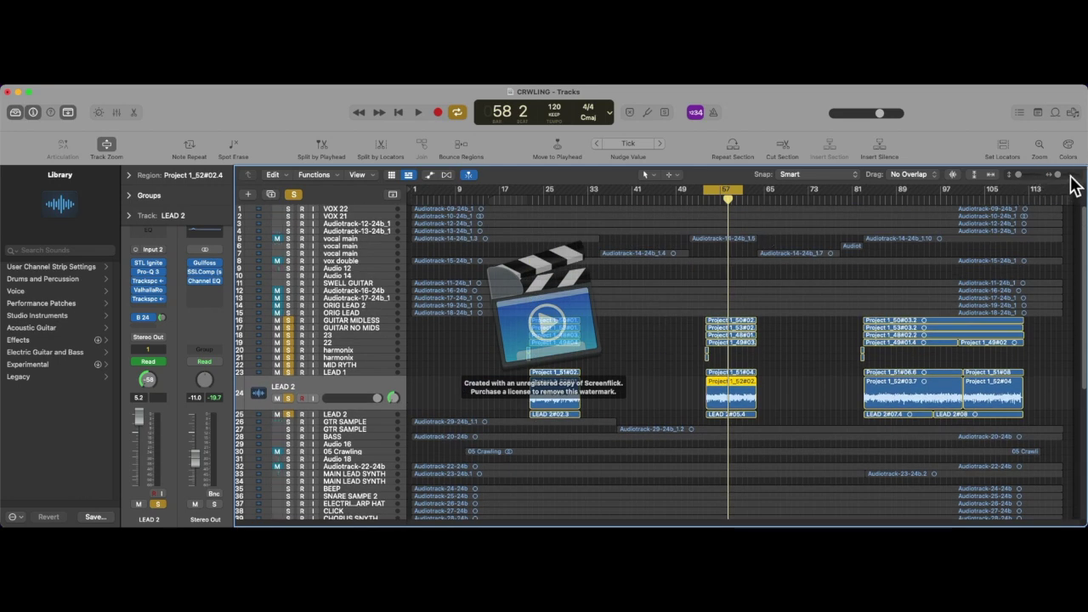
{"action": "key", "text": "super+Right"}
{"action": "key", "text": "space"}
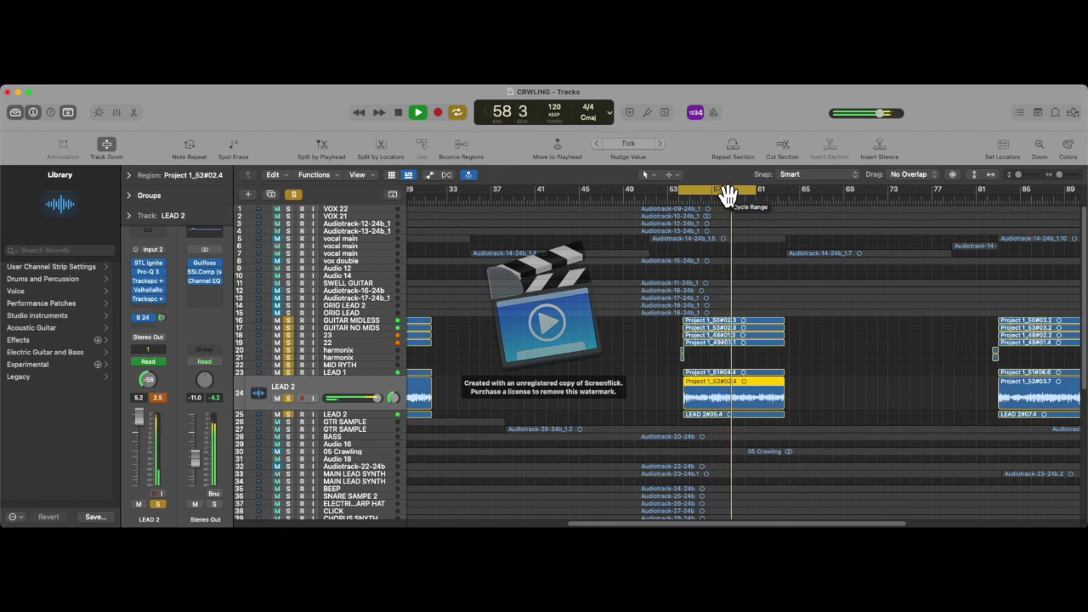
{"action": "key", "text": "space"}
{"action": "left_click", "coordinate": [277, 238], "text": "alt"}
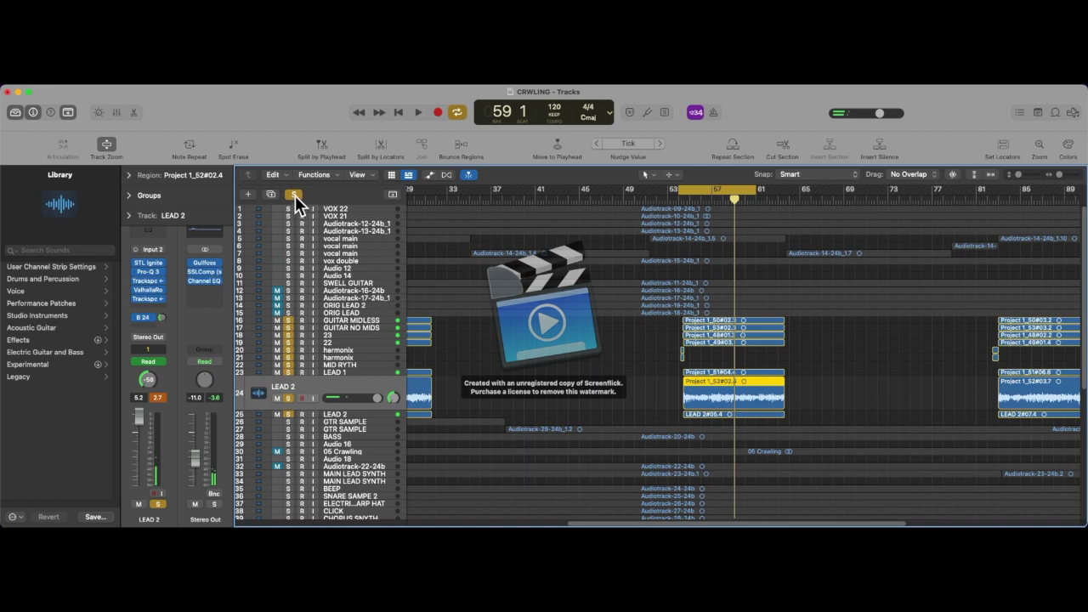
Clear all solos, play the full mix, and lower Stereo Out to -13.2
{"action": "left_click", "coordinate": [295, 196]}
{"action": "key", "text": "space"}
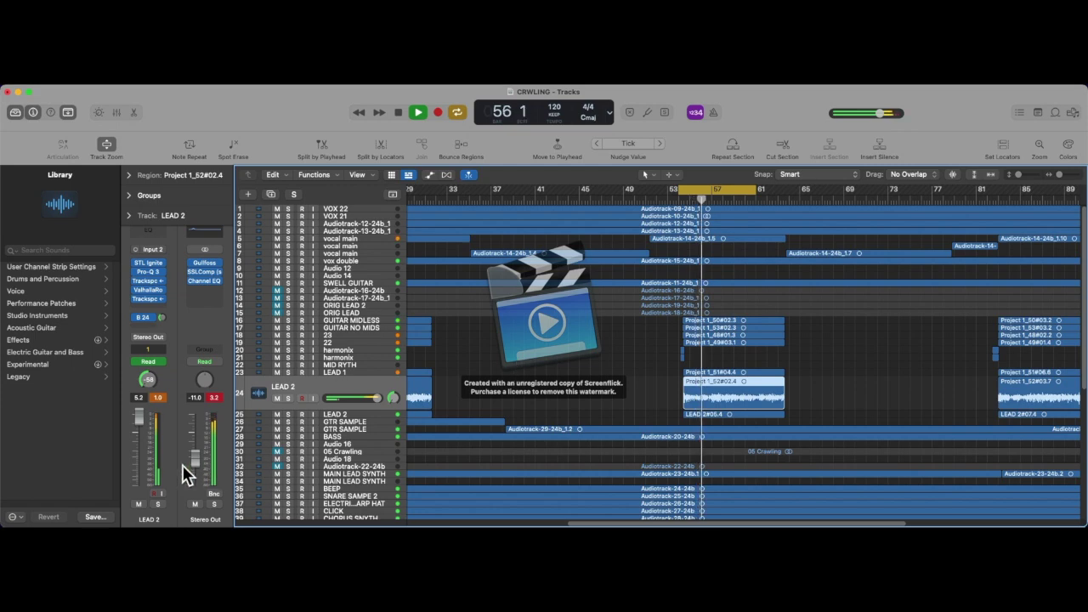
{"action": "left_click_drag", "start_coordinate": [195, 457], "coordinate": [196, 461]}
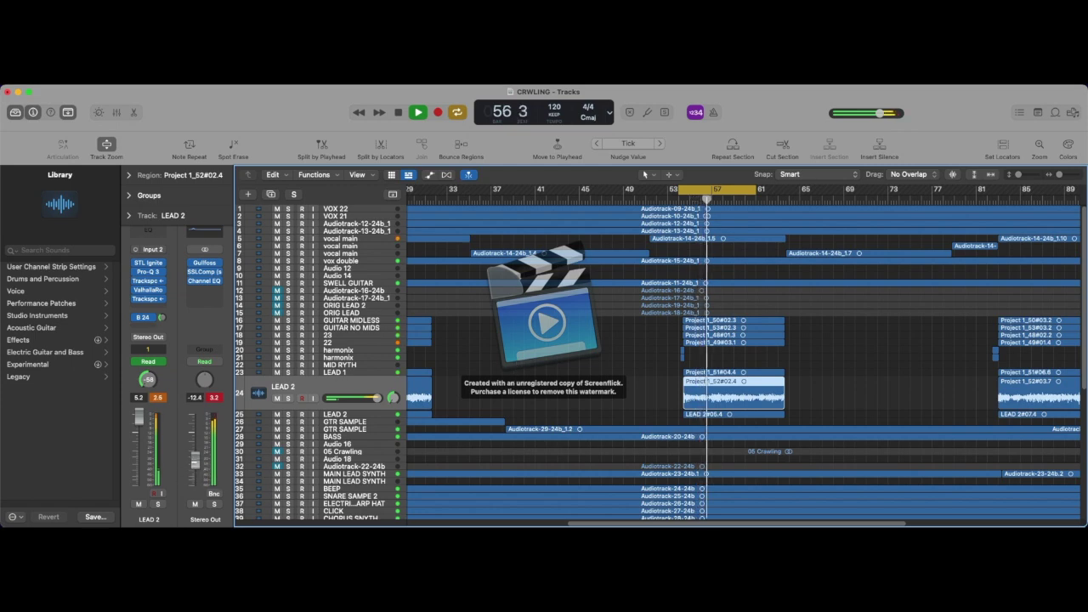
{"action": "left_click", "coordinate": [220, 398]}
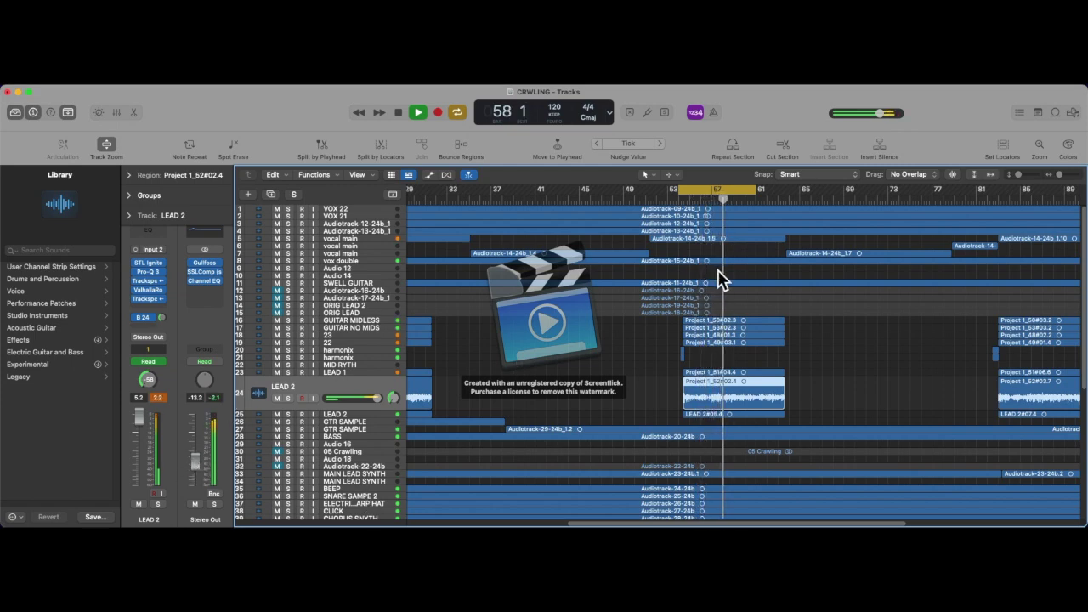
Extend the cycle end to bar 64, then select the guitar regions on tracks 16–25
{"action": "left_click_drag", "start_coordinate": [756, 190], "coordinate": [789, 204]}
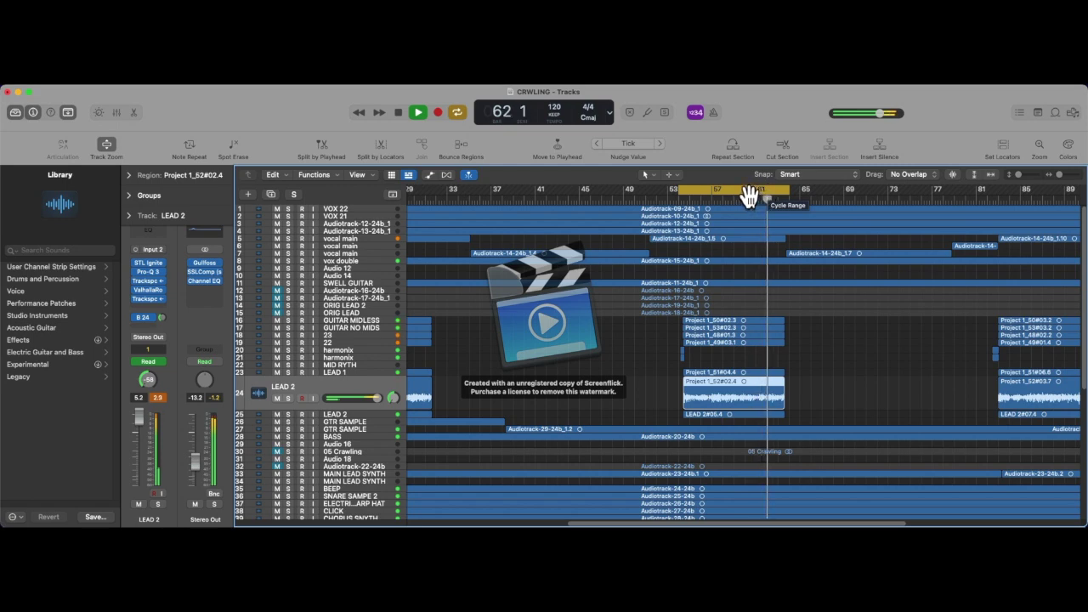
{"action": "key", "text": "space"}
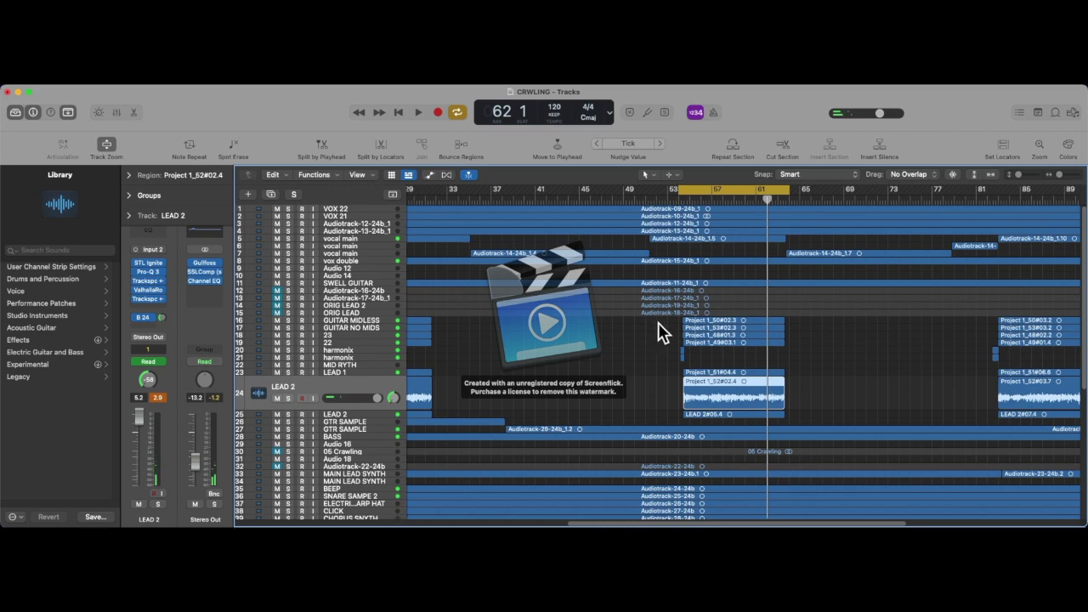
{"action": "left_click_drag", "start_coordinate": [658, 322], "coordinate": [826, 396]}
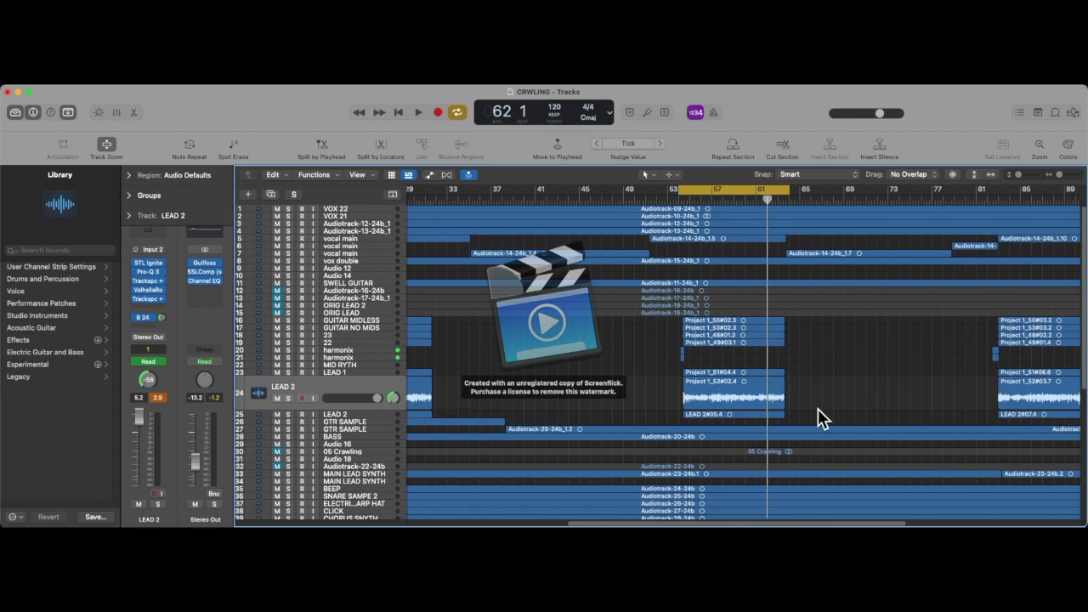
{"action": "left_click_drag", "start_coordinate": [814, 409], "coordinate": [797, 361]}
{"action": "left_click", "coordinate": [797, 360]}
{"action": "left_click_drag", "start_coordinate": [661, 322], "coordinate": [804, 407]}
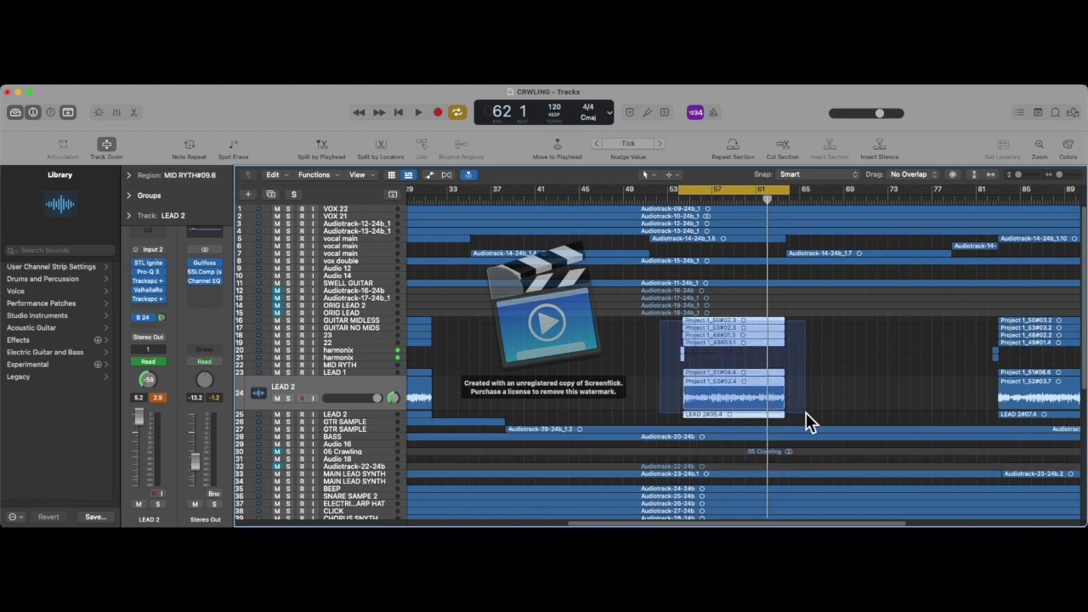
{"action": "left_click_drag", "start_coordinate": [806, 412], "coordinate": [806, 412]}
{"action": "left_click", "coordinate": [646, 326]}
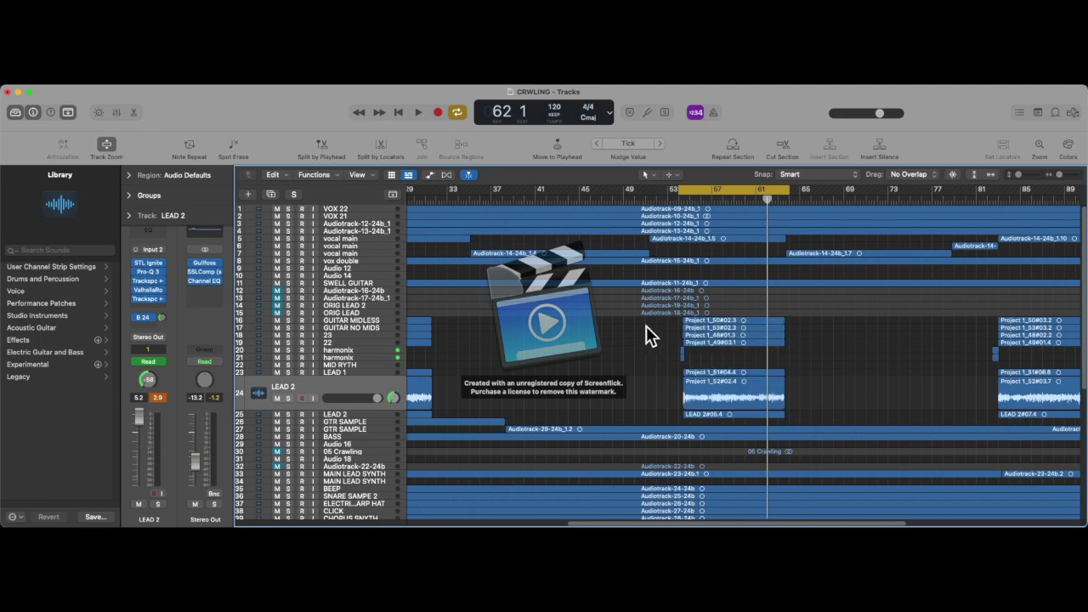
{"action": "left_click", "coordinate": [690, 320]}
{"action": "left_click_drag", "start_coordinate": [822, 342], "coordinate": [679, 412]}
{"action": "left_click", "coordinate": [680, 411]}
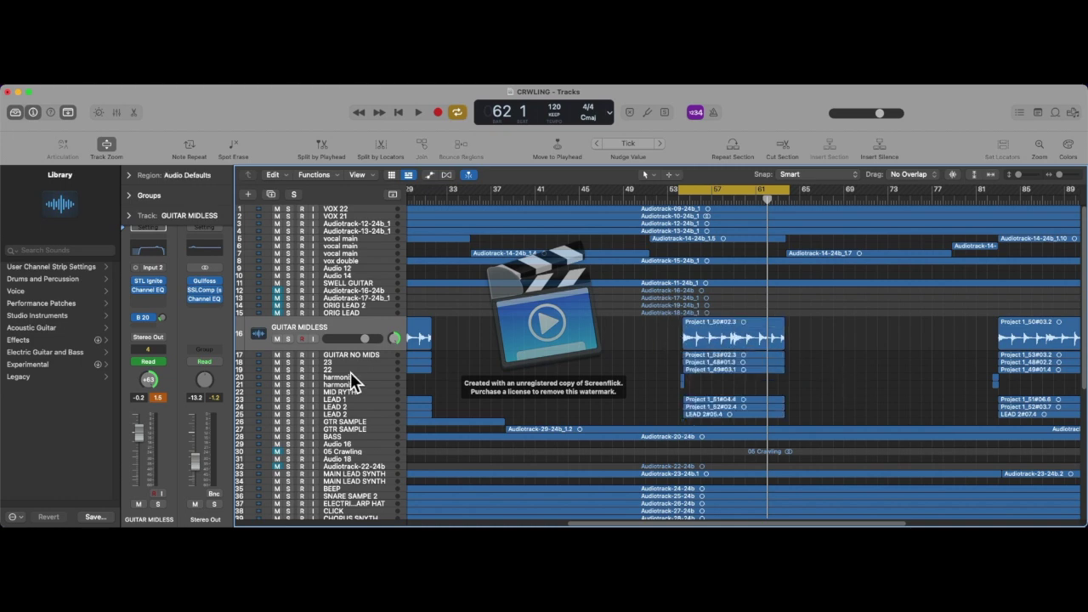
{"action": "left_click", "coordinate": [278, 338]}
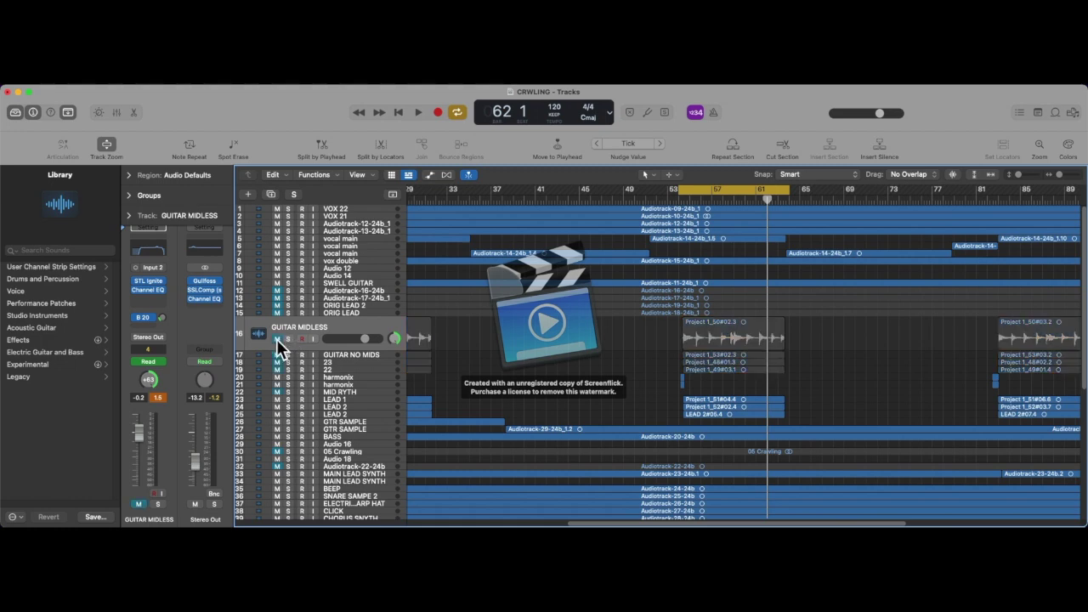
{"action": "left_click", "coordinate": [276, 338]}
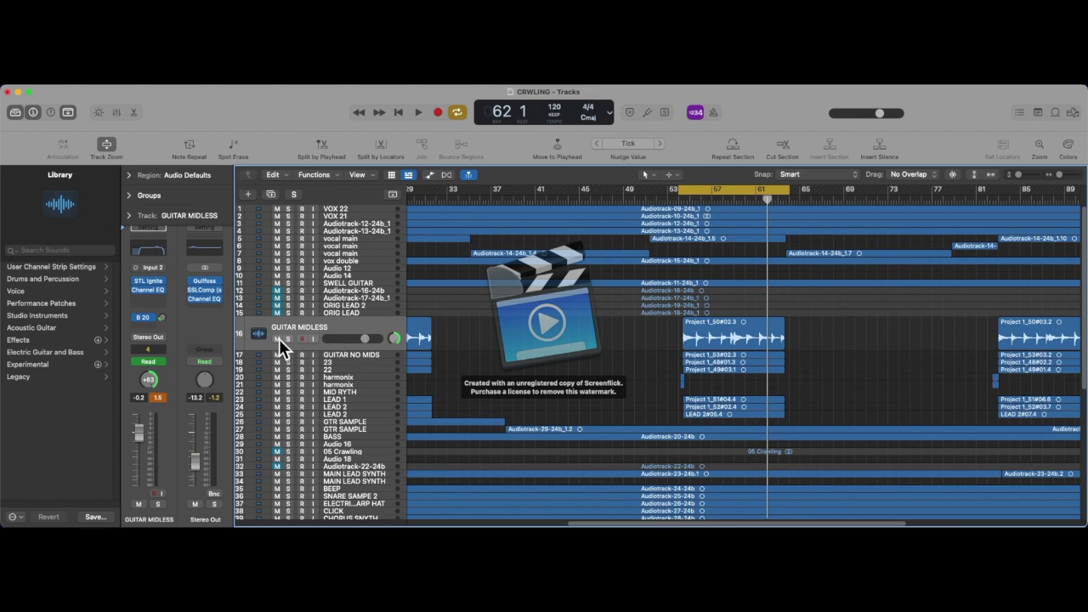
{"action": "left_click_drag", "start_coordinate": [620, 329], "coordinate": [809, 414]}
{"action": "left_click", "coordinate": [810, 413]}
{"action": "left_click_drag", "start_coordinate": [673, 332], "coordinate": [800, 425]}
{"action": "left_click_drag", "start_coordinate": [649, 343], "coordinate": [677, 332]}
{"action": "left_click_drag", "start_coordinate": [799, 415], "coordinate": [828, 373]}
{"action": "left_click_drag", "start_coordinate": [644, 367], "coordinate": [800, 416]}
{"action": "scroll", "coordinate": [606, 315], "scroll_direction": "down", "scroll_amount": 3}
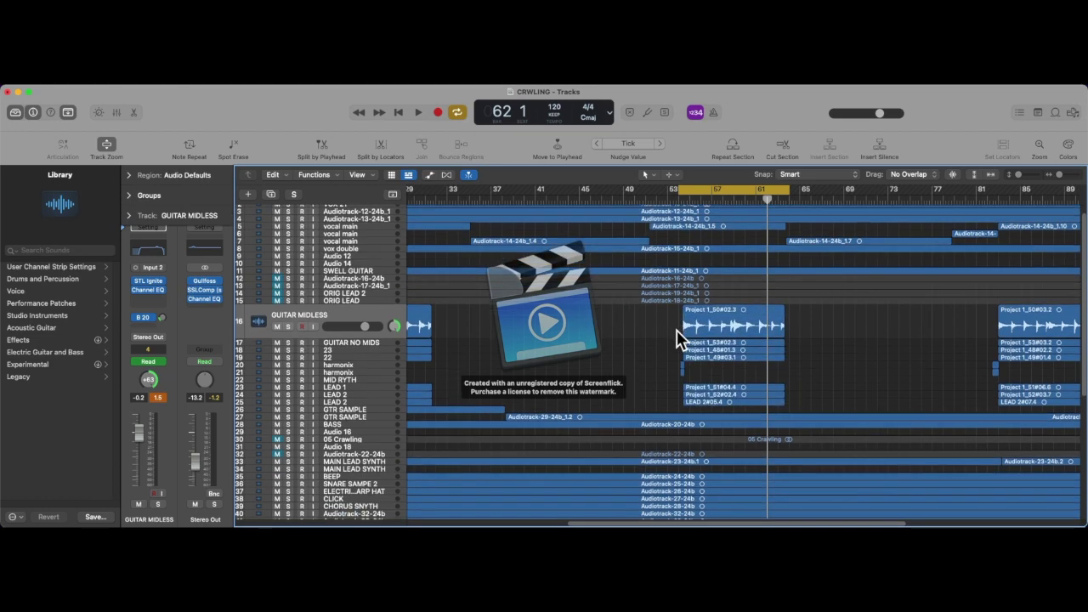
Turn off Cycle, zoom out to bars 1–113, solo crawling beans, and place the playhead at bar 66
{"action": "scroll", "coordinate": [677, 330], "scroll_direction": "down", "scroll_amount": 5}
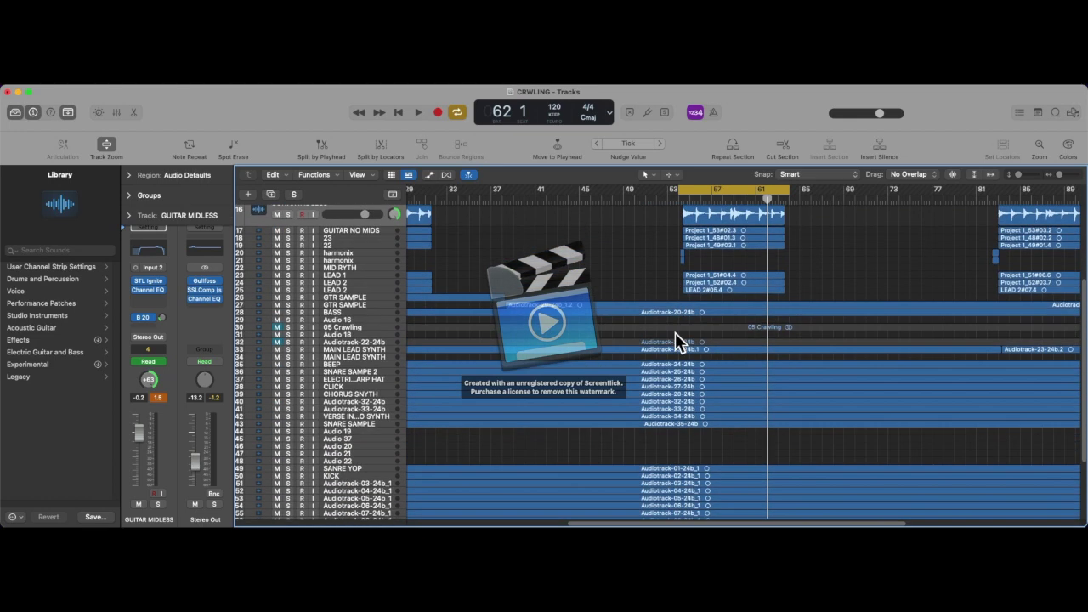
{"action": "left_click", "coordinate": [756, 187]}
{"action": "left_click_drag", "start_coordinate": [1059, 174], "coordinate": [1052, 187]}
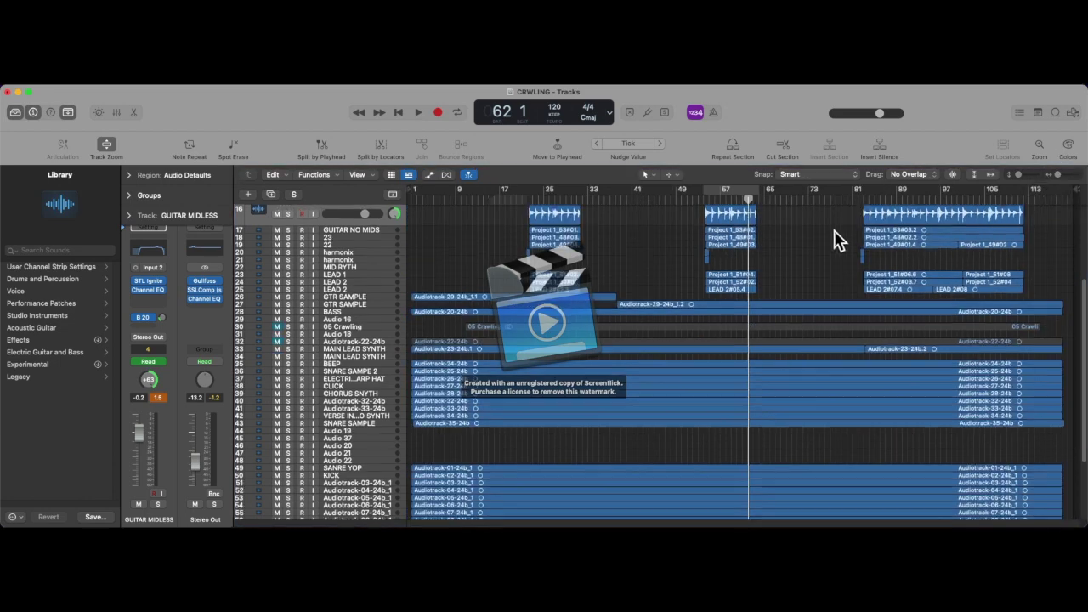
{"action": "scroll", "coordinate": [829, 230], "scroll_direction": "down", "scroll_amount": 4}
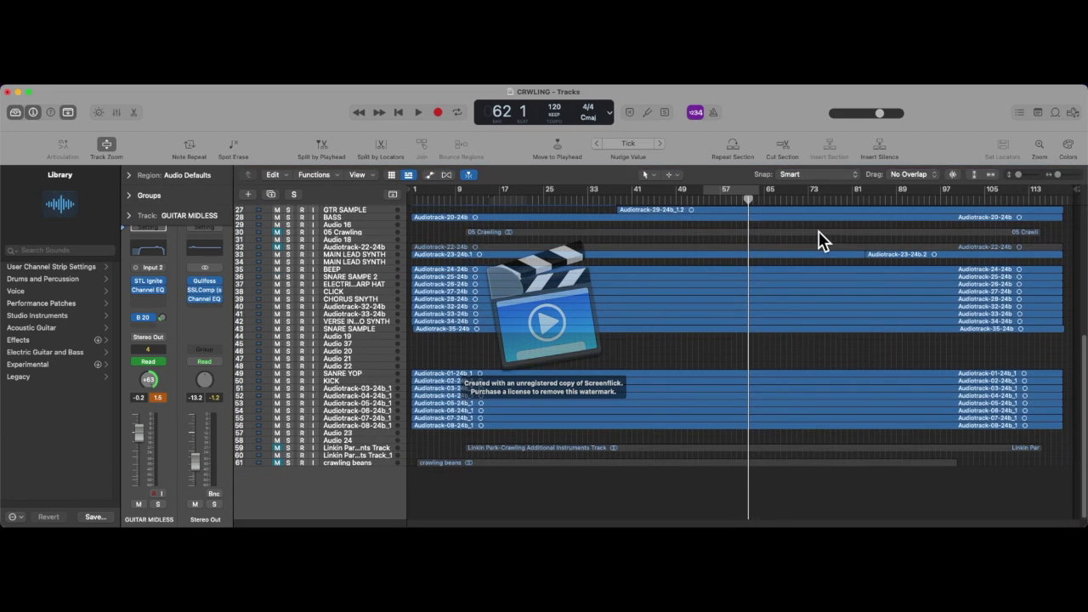
{"action": "left_click", "coordinate": [339, 463]}
{"action": "left_click", "coordinate": [289, 455]}
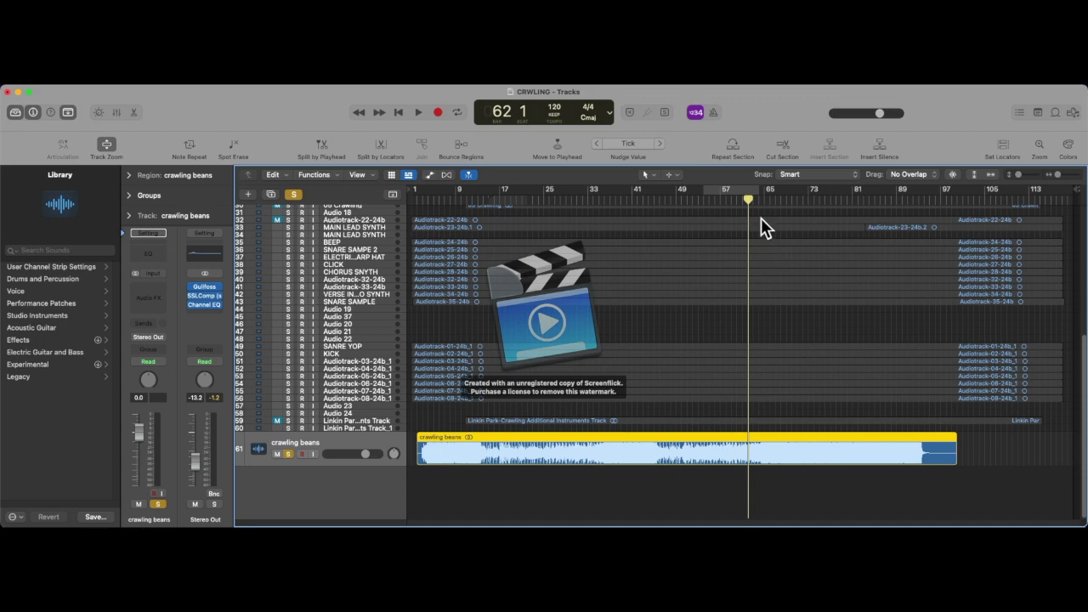
{"action": "left_click_drag", "start_coordinate": [749, 201], "coordinate": [770, 204]}
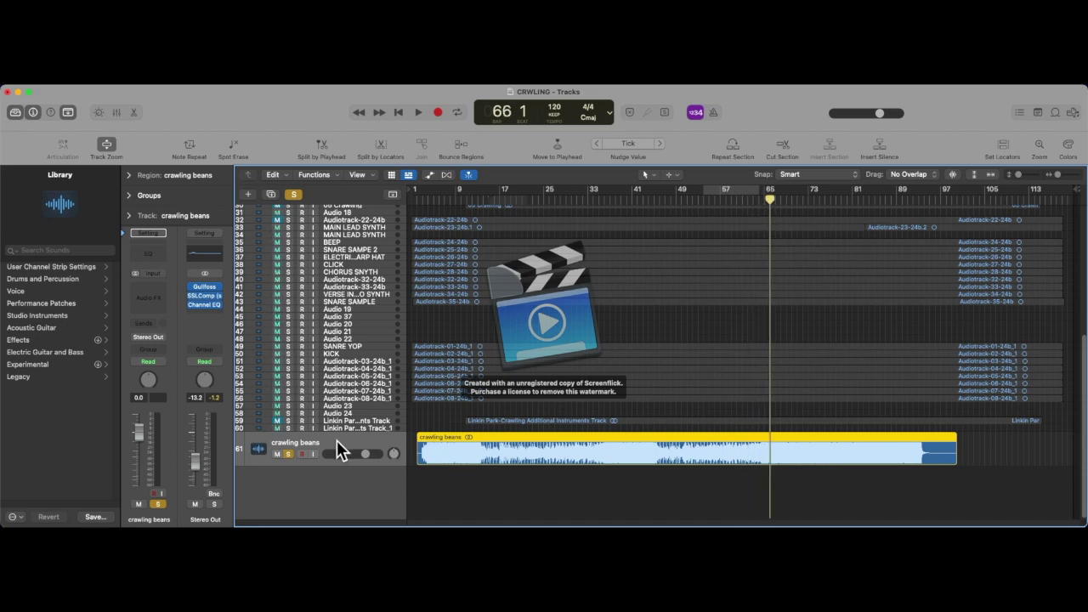
Play the reference track, raising the master output to -7.2 dB, and stop at bar 76
{"action": "key", "text": "space"}
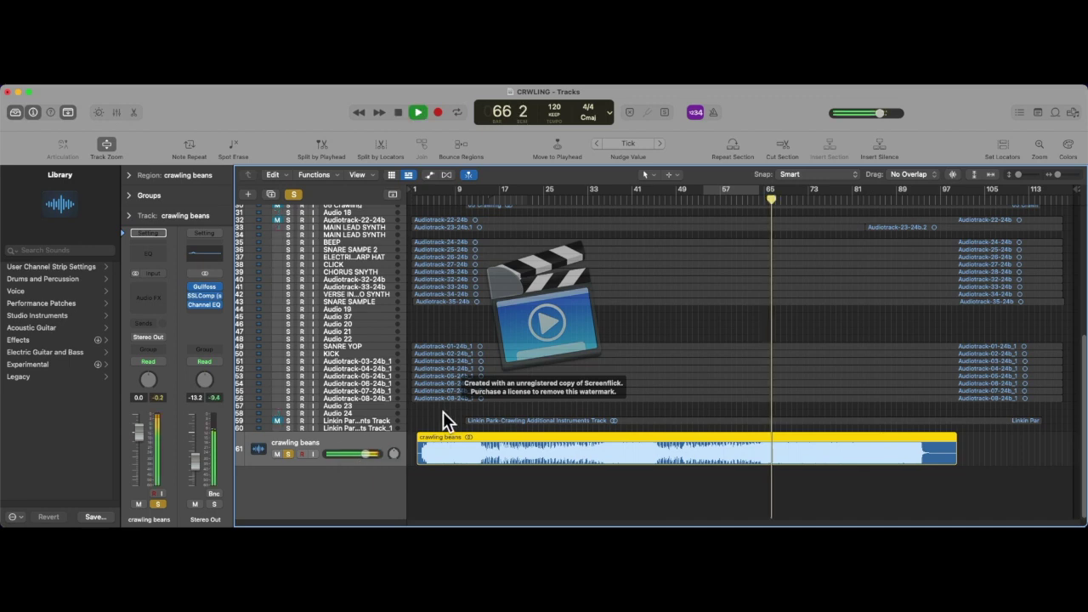
{"action": "left_click_drag", "start_coordinate": [194, 459], "coordinate": [193, 448]}
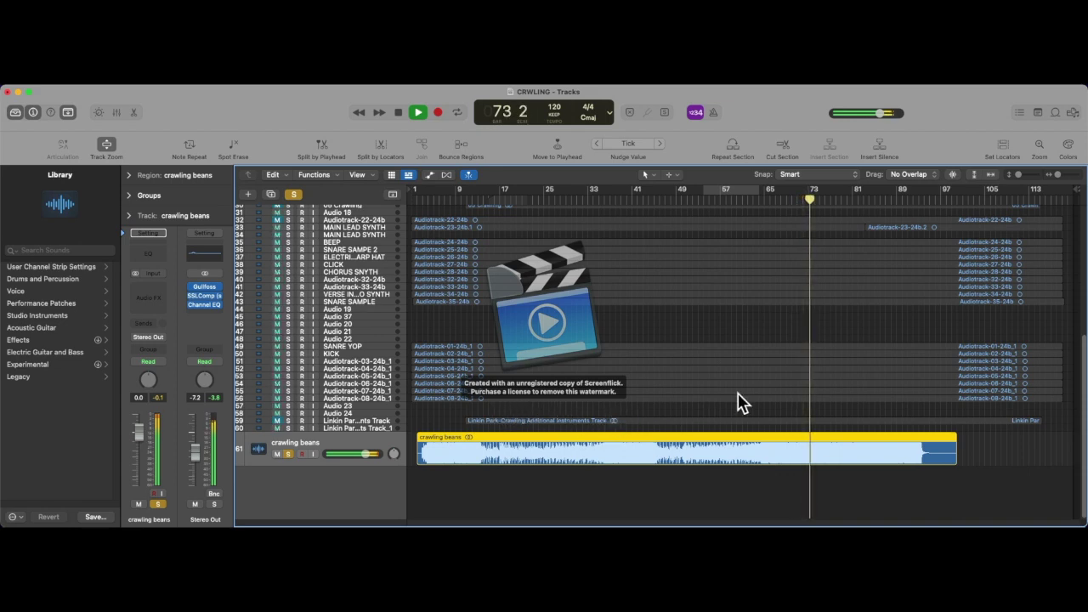
{"action": "left_click", "coordinate": [990, 446]}
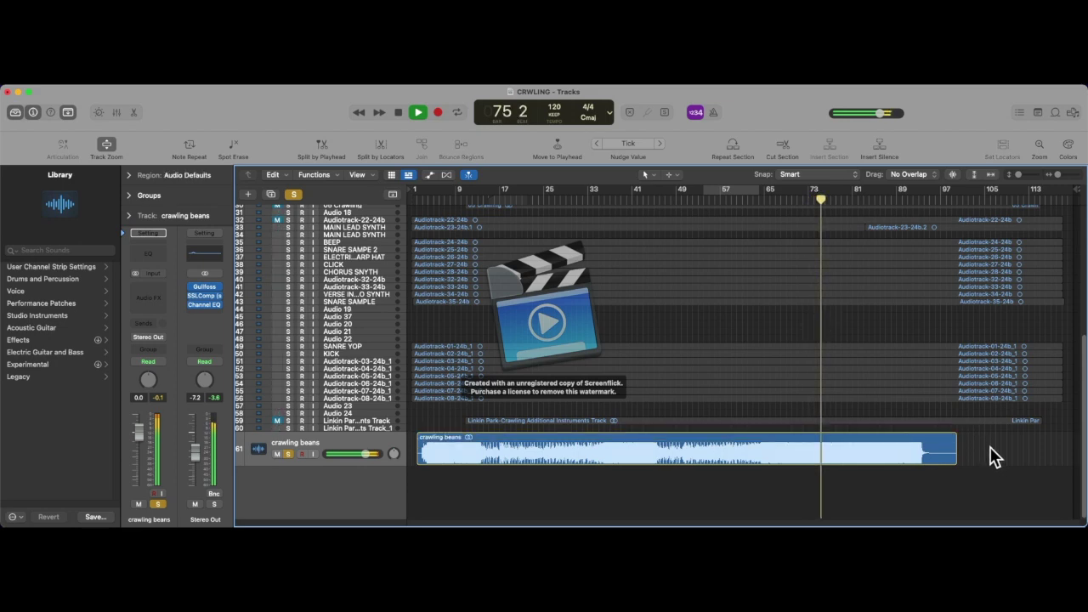
{"action": "key", "text": "space"}
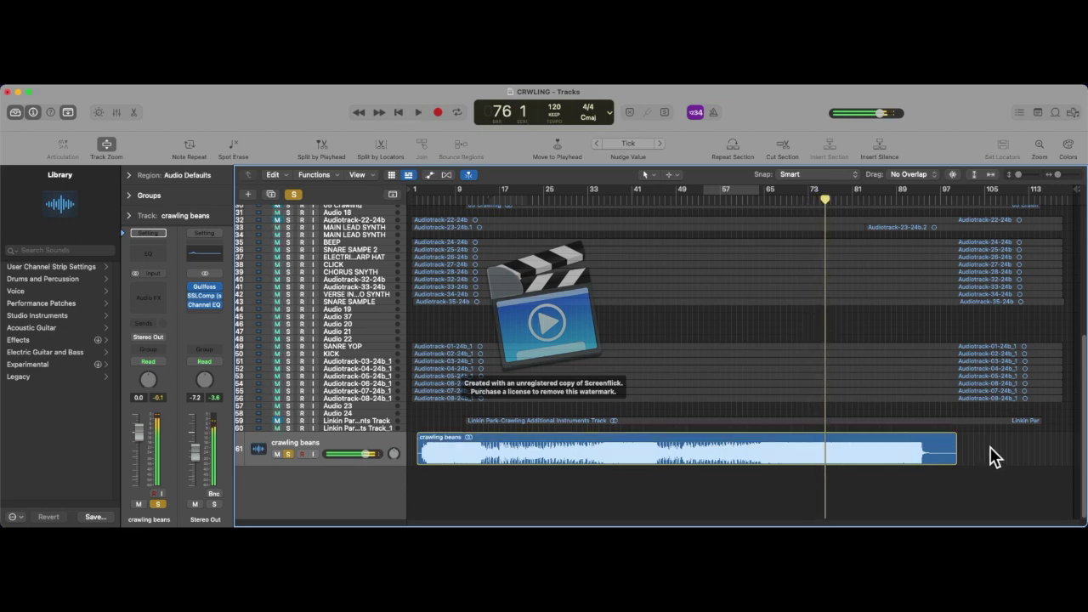
{"action": "scroll", "coordinate": [906, 384], "scroll_direction": "up", "scroll_amount": 5}
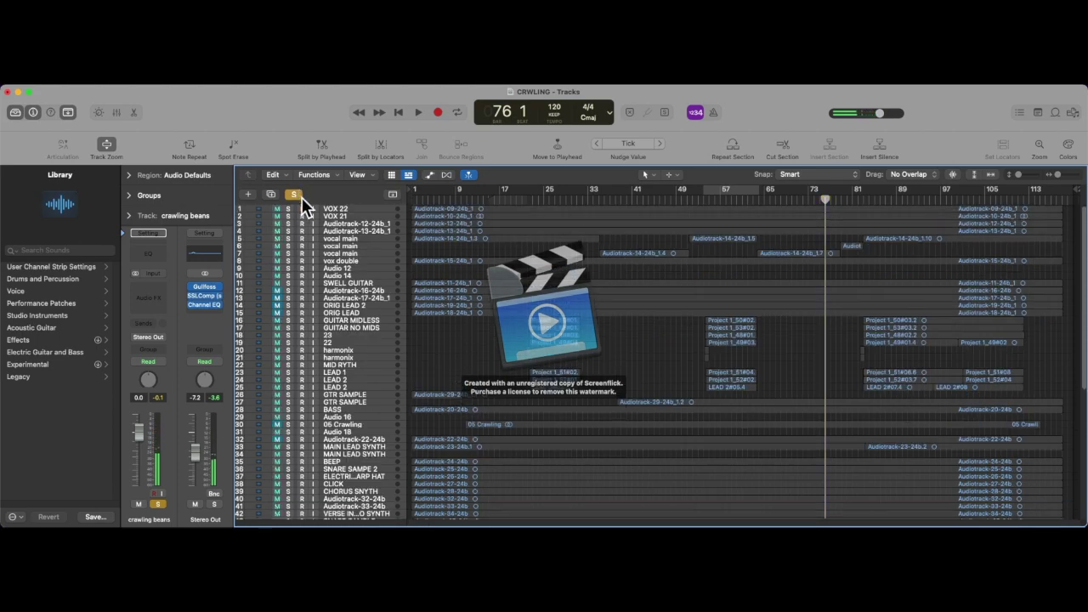
Turn off all soloing and mute the crawling beans reference track
{"action": "left_click", "coordinate": [294, 194]}
{"action": "scroll", "coordinate": [314, 304], "scroll_direction": "down", "scroll_amount": 5}
{"action": "left_click", "coordinate": [276, 454]}
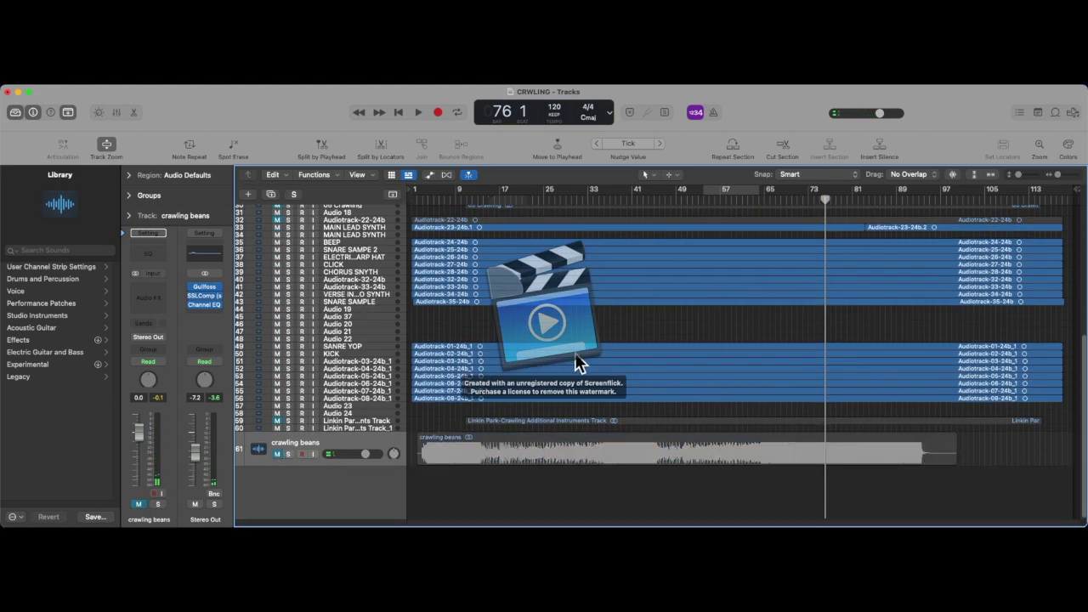
{"action": "scroll", "coordinate": [574, 357], "scroll_direction": "up", "scroll_amount": 10}
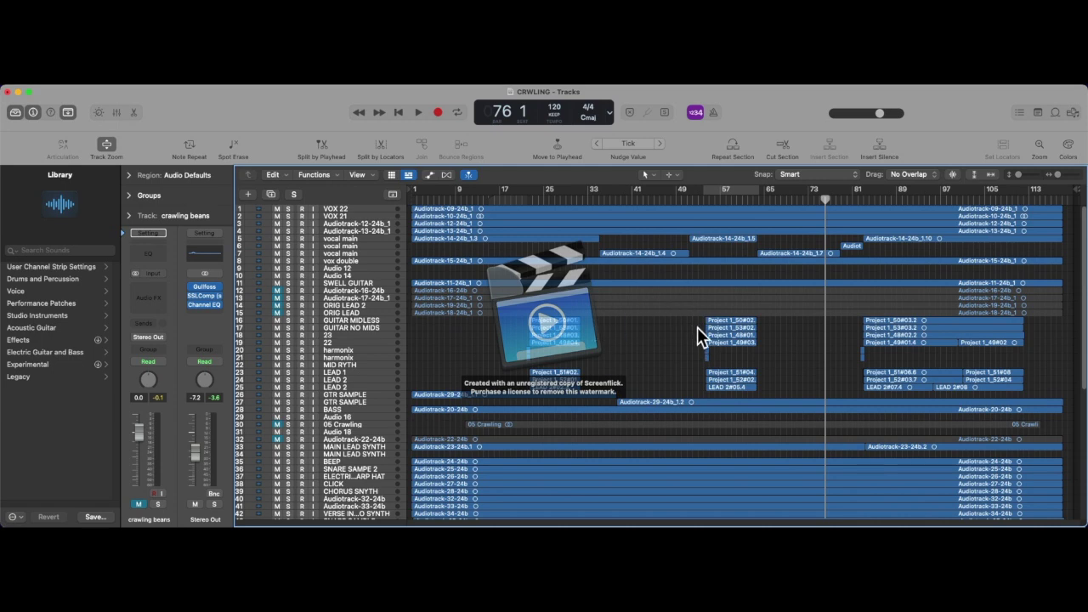
Review GUITAR NO MIDS's STL Ignite amp cabinets (V30, Dyn 57, Dyn 441 at 53/47)
{"action": "left_click", "coordinate": [345, 327]}
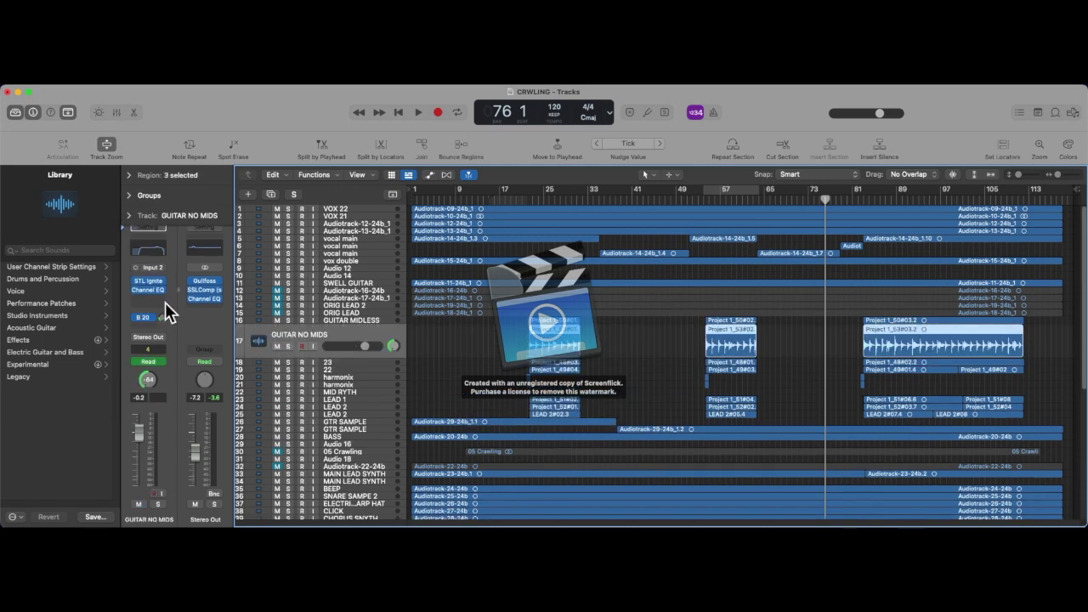
{"action": "left_click", "coordinate": [153, 286]}
{"action": "left_click_drag", "start_coordinate": [613, 115], "coordinate": [746, 115]}
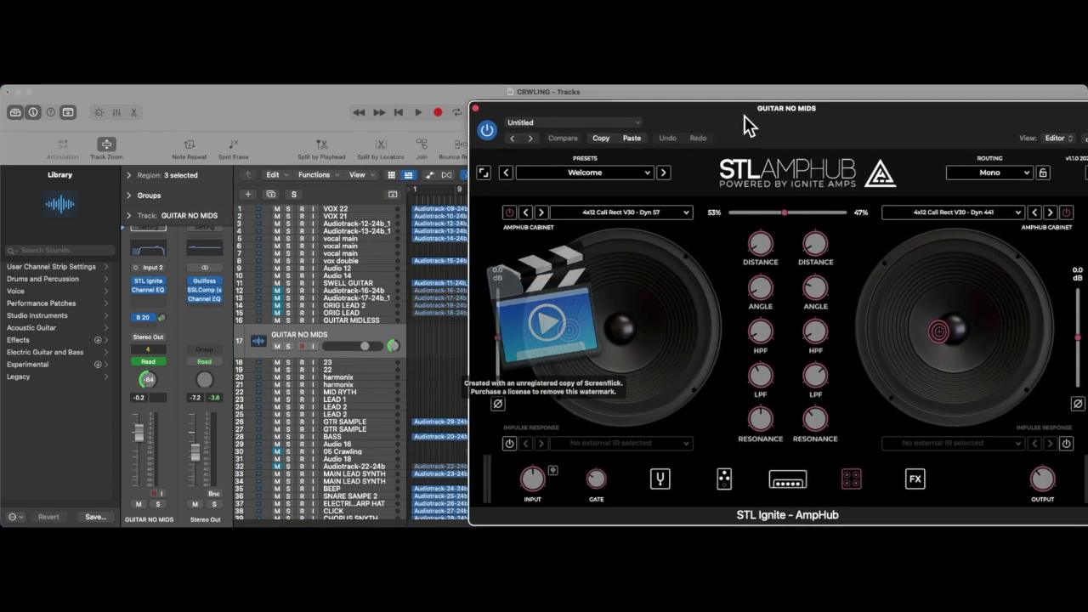
{"action": "left_click", "coordinate": [477, 110]}
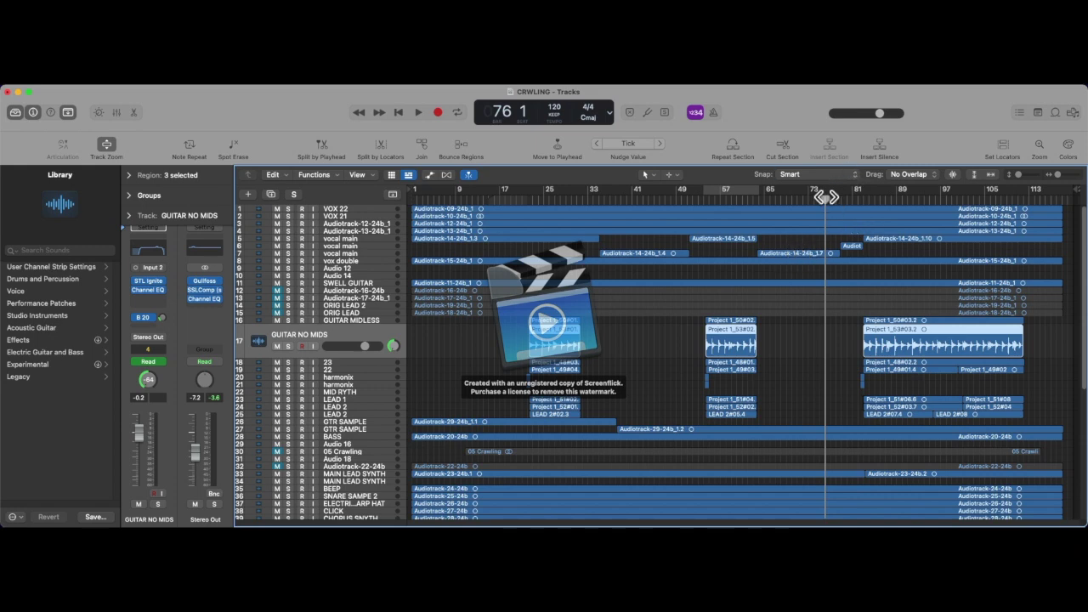
Position the playhead at bar 82, where the later GUITAR NO MIDS regions begin
{"action": "left_click_drag", "start_coordinate": [826, 197], "coordinate": [864, 204]}
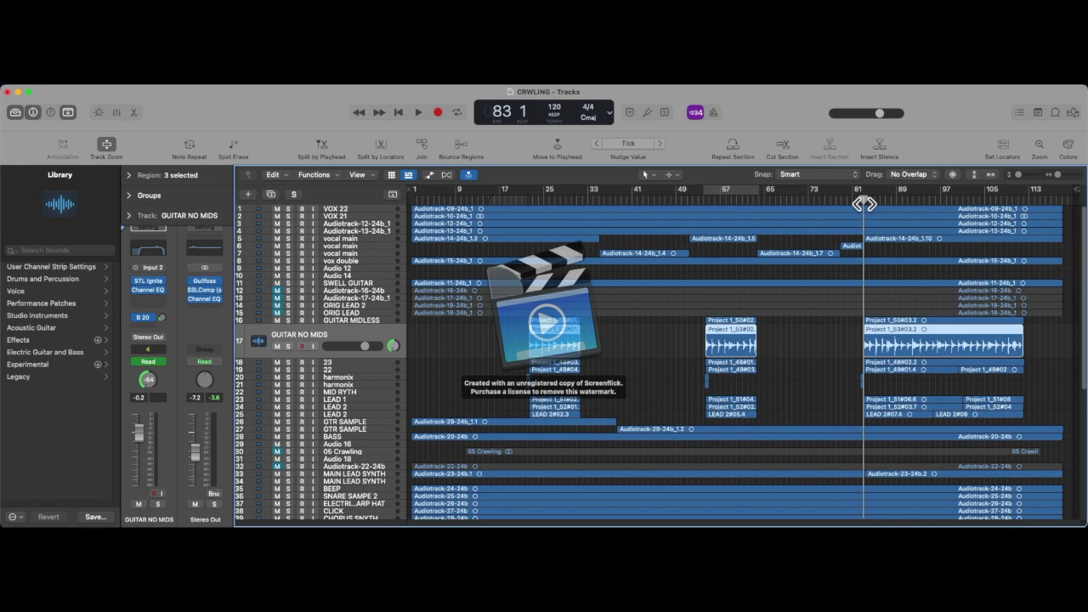
{"action": "mouse_move", "coordinate": [864, 204]}
{"action": "left_mouse_down"}
{"action": "mouse_move", "coordinate": [850, 204]}
{"action": "mouse_move", "coordinate": [862, 204]}
{"action": "left_mouse_up"}
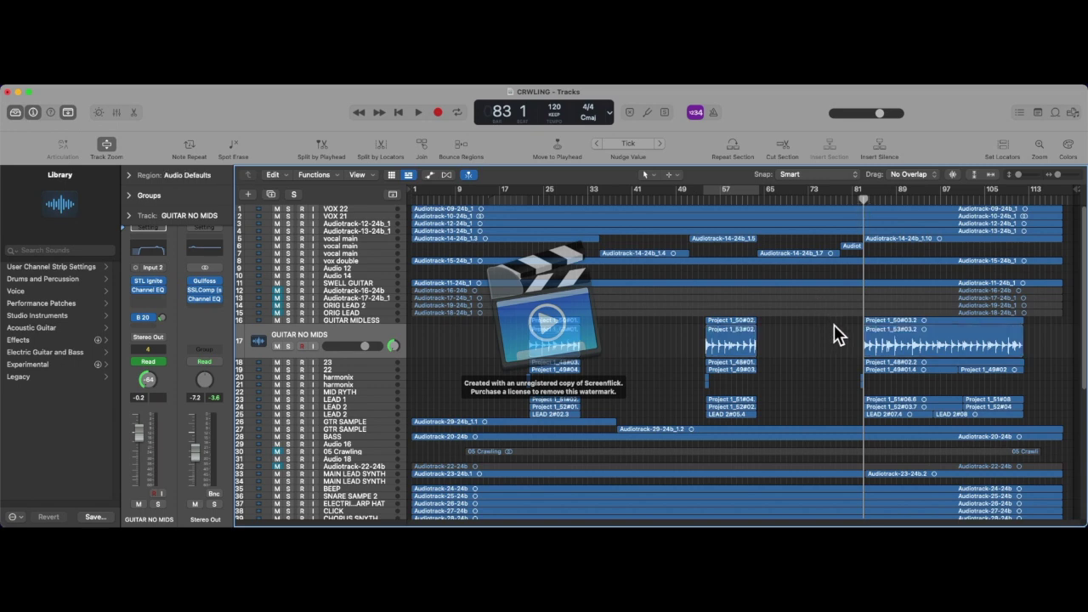
{"action": "left_click_drag", "start_coordinate": [834, 325], "coordinate": [1033, 421]}
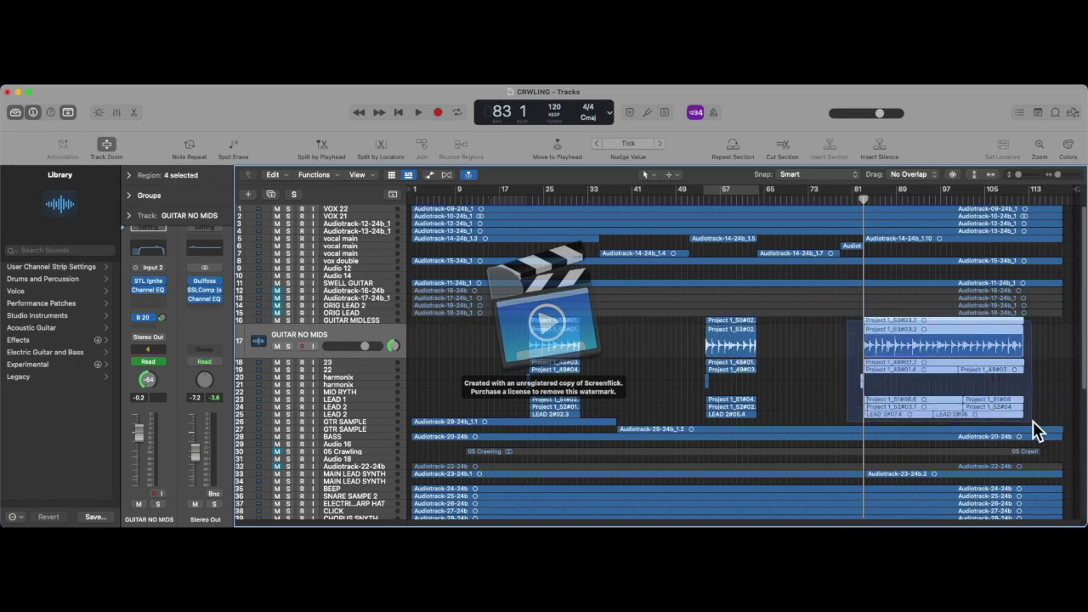
{"action": "left_click", "coordinate": [1033, 417]}
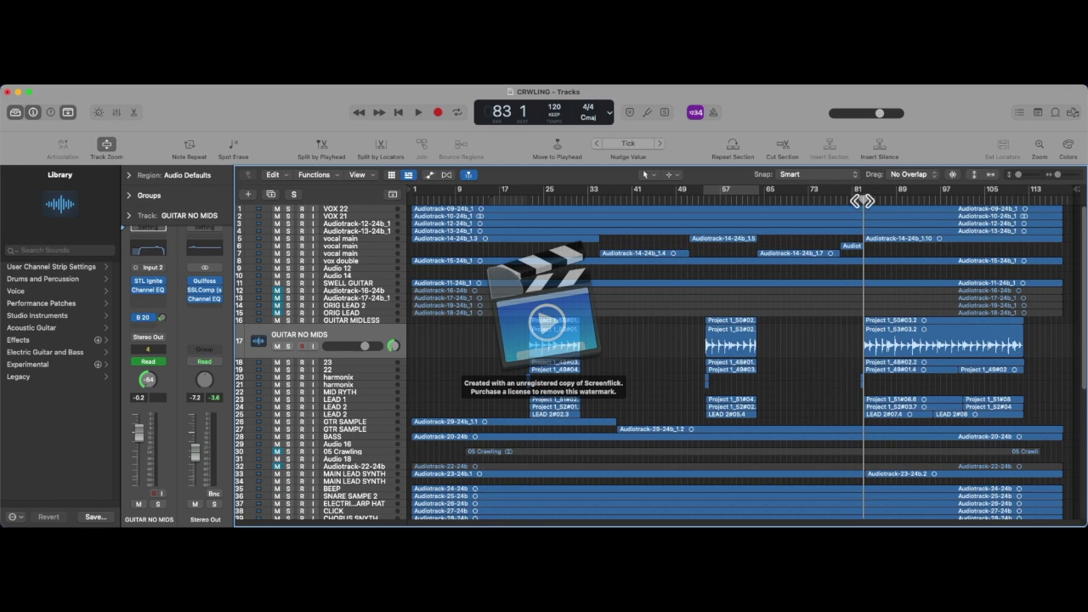
{"action": "mouse_move", "coordinate": [862, 199]}
{"action": "left_mouse_down"}
{"action": "mouse_move", "coordinate": [856, 211]}
{"action": "mouse_move", "coordinate": [870, 213]}
{"action": "mouse_move", "coordinate": [858, 218]}
{"action": "left_mouse_up"}
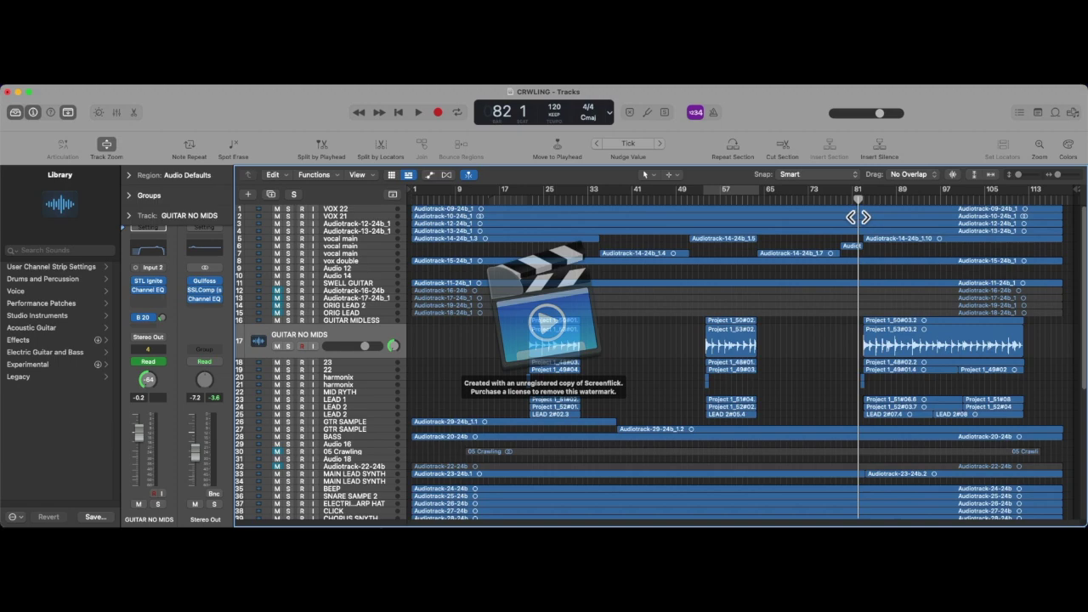
Resize the track rows and select the five guitar regions around bar 57
{"action": "scroll", "coordinate": [845, 336], "scroll_direction": "down", "scroll_amount": 8}
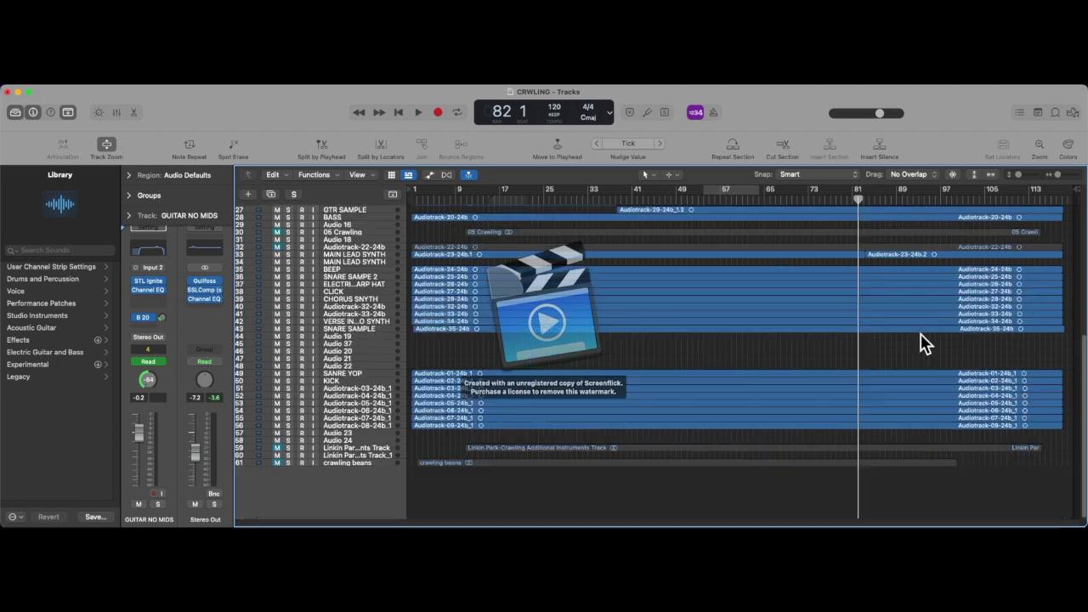
{"action": "scroll", "coordinate": [895, 328], "scroll_direction": "up", "scroll_amount": 4}
{"action": "mouse_move", "coordinate": [1018, 174]}
{"action": "left_mouse_down"}
{"action": "mouse_move", "coordinate": [1029, 171]}
{"action": "mouse_move", "coordinate": [1015, 176]}
{"action": "left_mouse_up"}
{"action": "left_click_drag", "start_coordinate": [798, 324], "coordinate": [1040, 382]}
{"action": "left_click_drag", "start_coordinate": [1043, 421], "coordinate": [436, 321]}
{"action": "left_click_drag", "start_coordinate": [504, 319], "coordinate": [715, 402]}
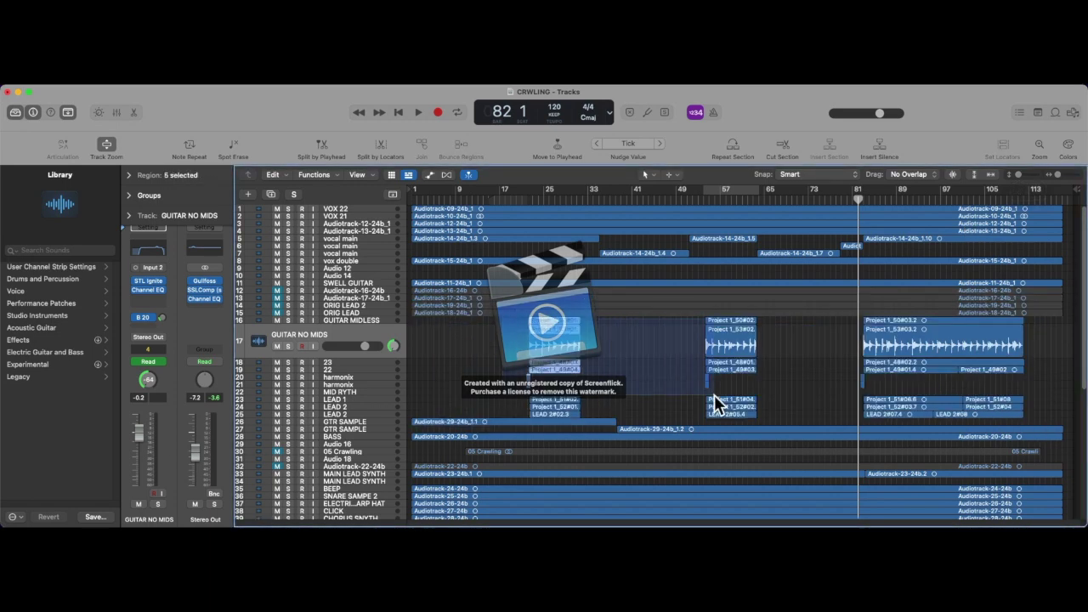